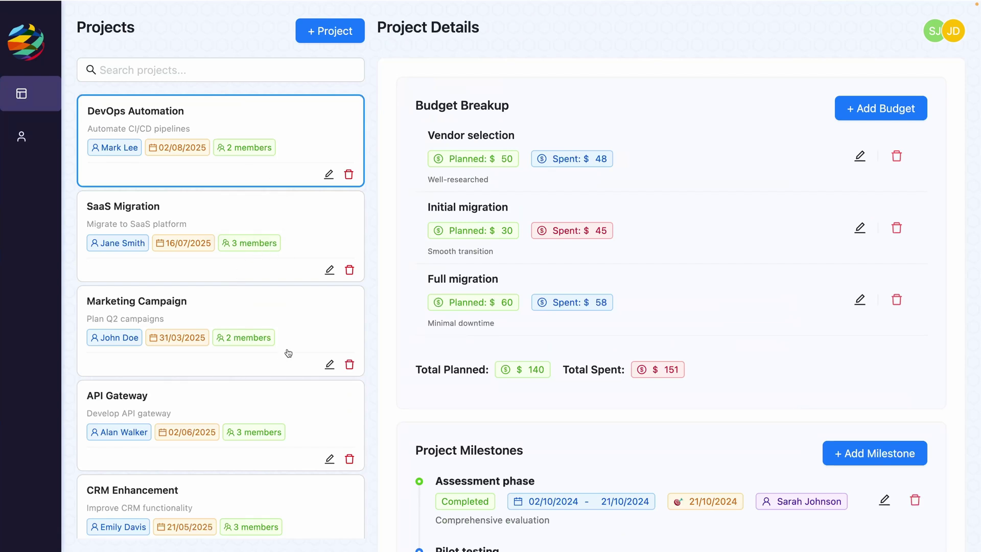
scroll(290, 351, "down", 1)
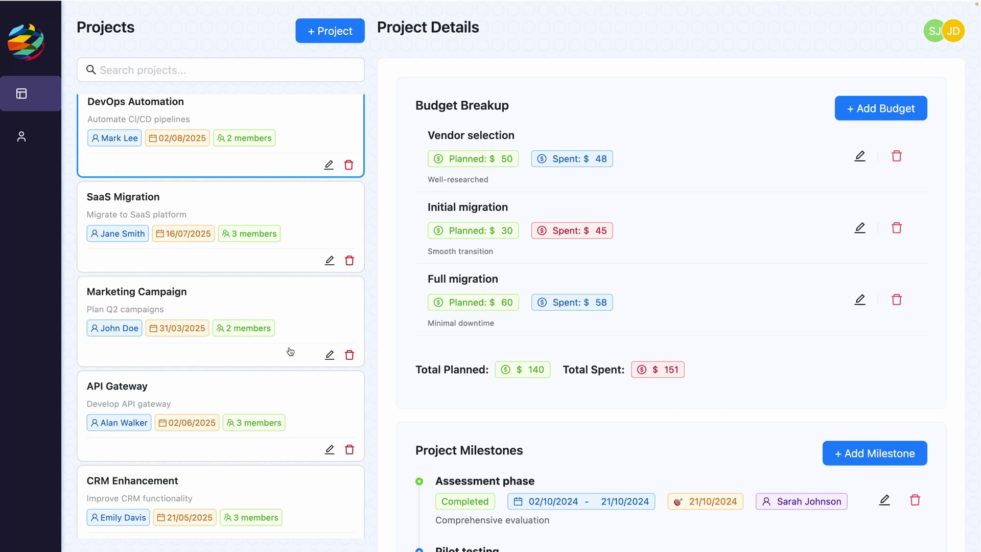
scroll(290, 352, "down", 2)
Step: Browse the API Gateway, CRM Enhancement and SaaS Migration projects, ending on API Gateway's budgets and milestones
left_click(319, 337)
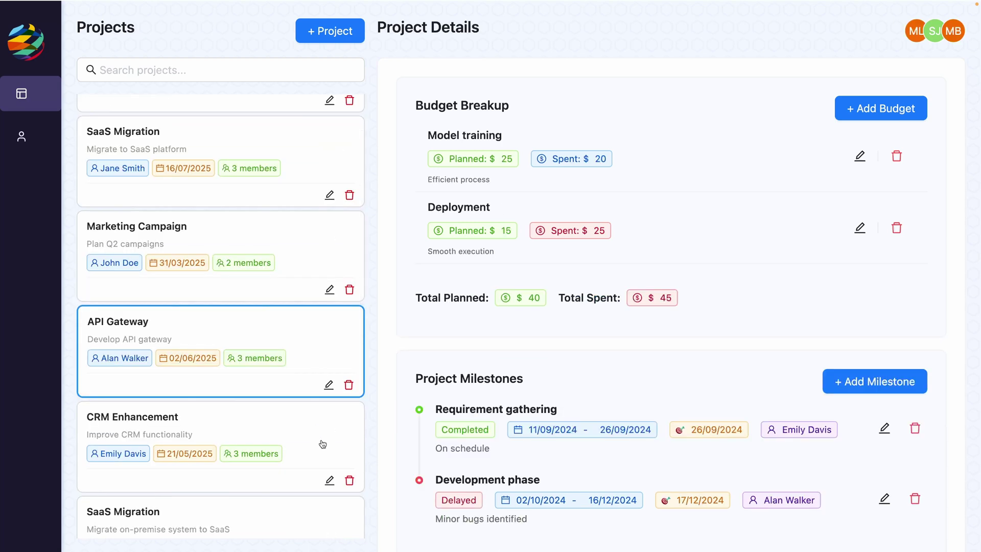
left_click(322, 445)
left_click(293, 335)
scroll(454, 348, "down", 1)
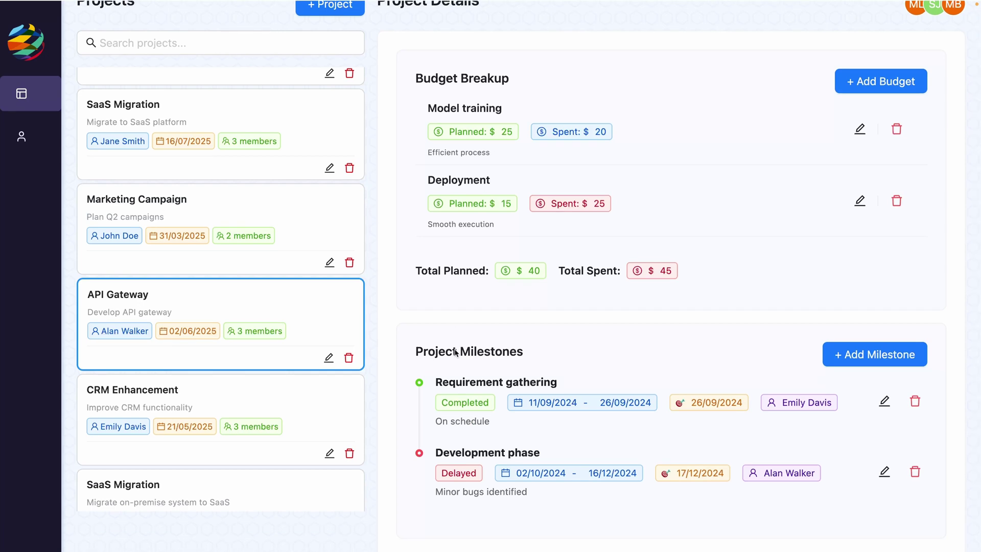
scroll(455, 349, "up", 1)
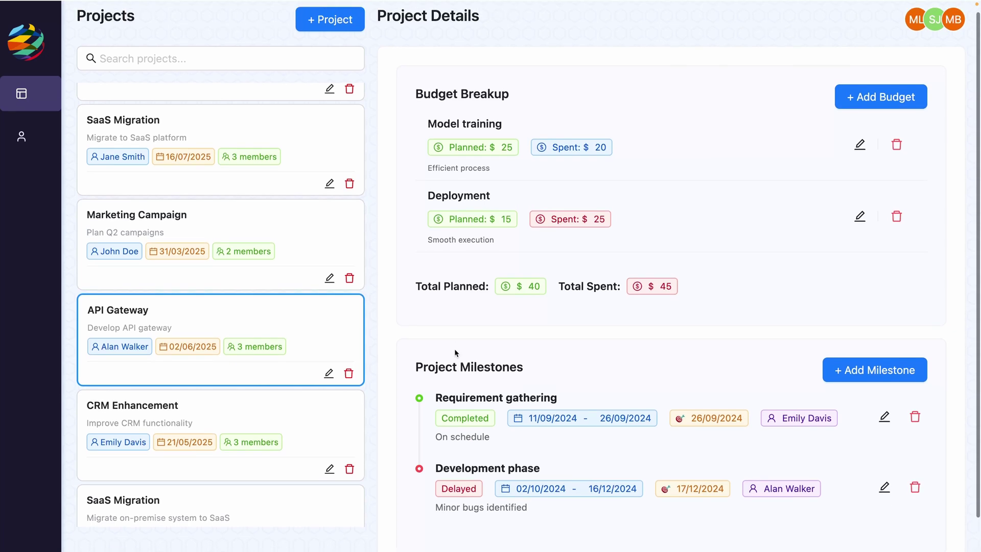
left_click(265, 498)
scroll(328, 337, "down", 1)
scroll(668, 385, "down", 2)
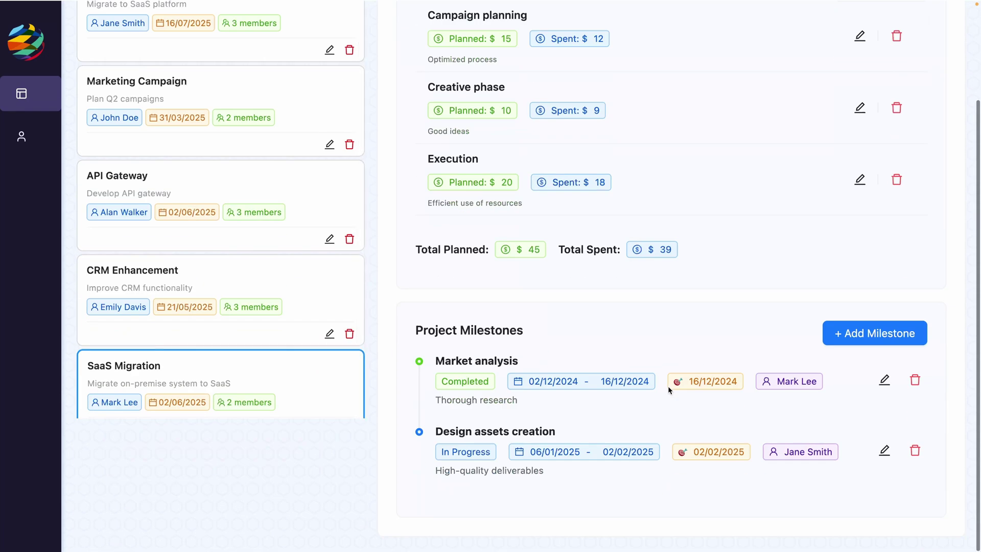
scroll(667, 385, "up", 2)
scroll(331, 282, "up", 2)
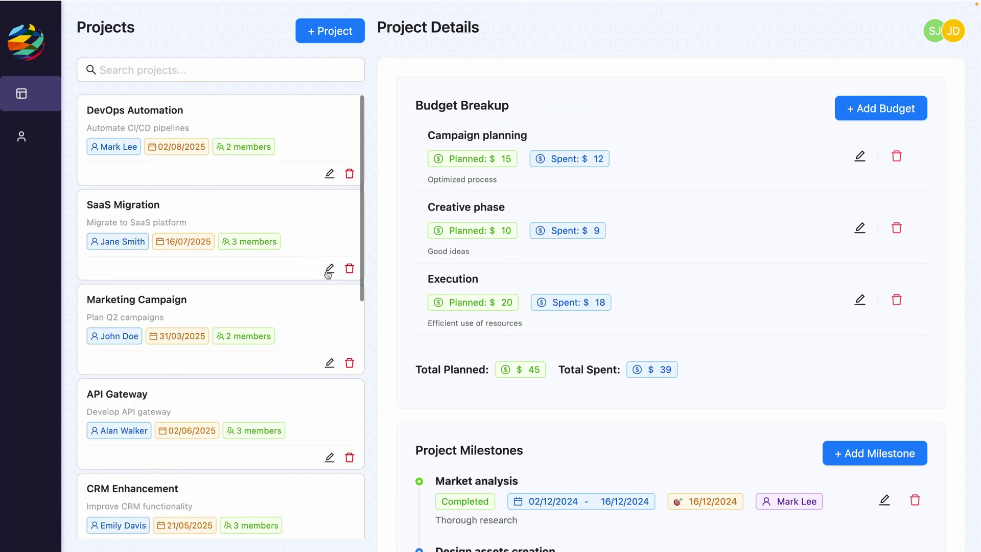
scroll(306, 291, "down", 1)
left_click(298, 385)
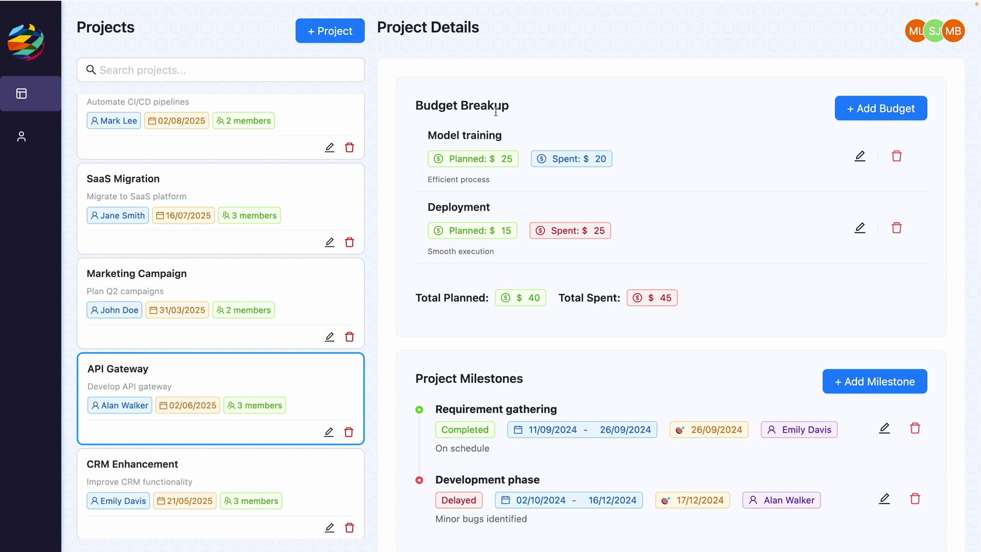
Step: Show the DevOps Automation project's details: $140 planned against $151 spent
left_click_drag(542, 378, 366, 376)
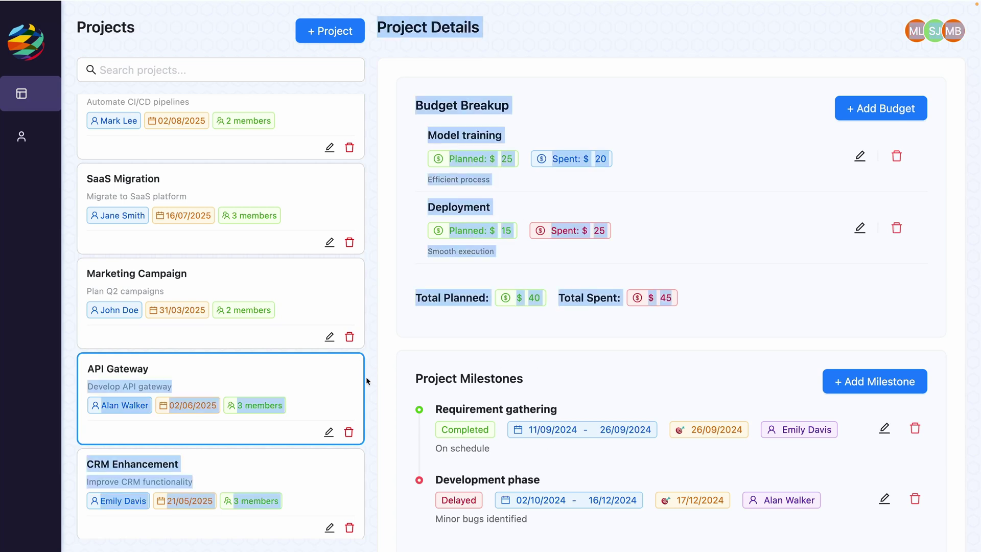
left_click(535, 375)
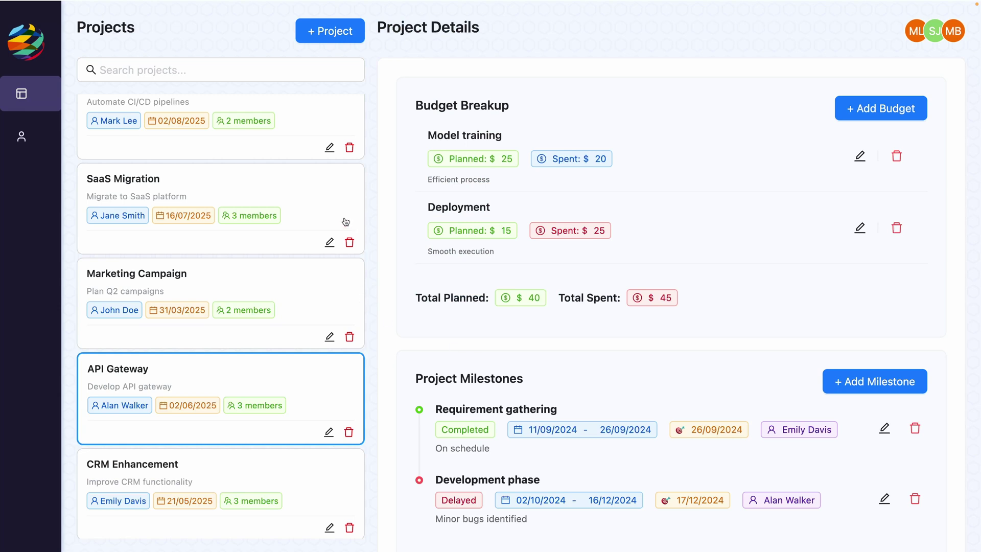
scroll(322, 336, "up", 2)
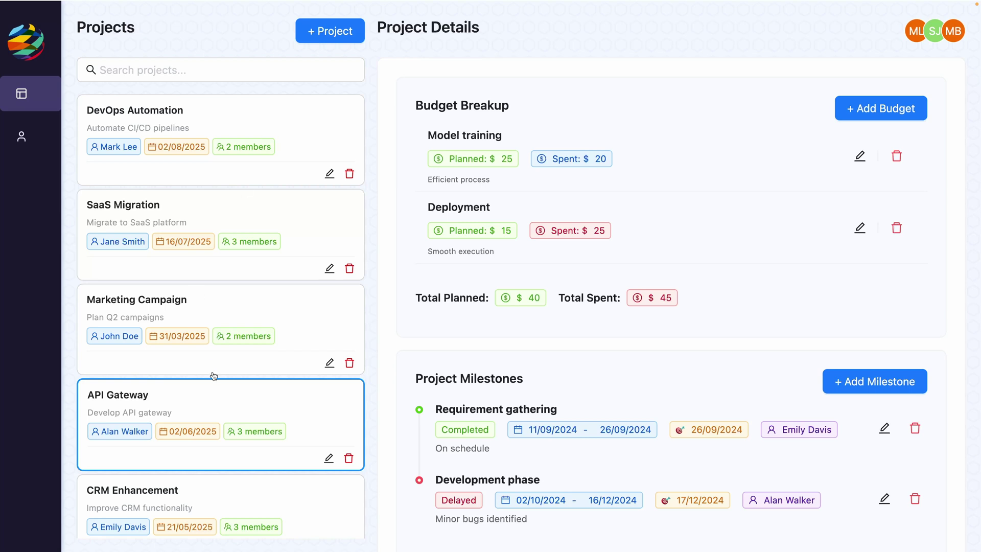
left_click(303, 113)
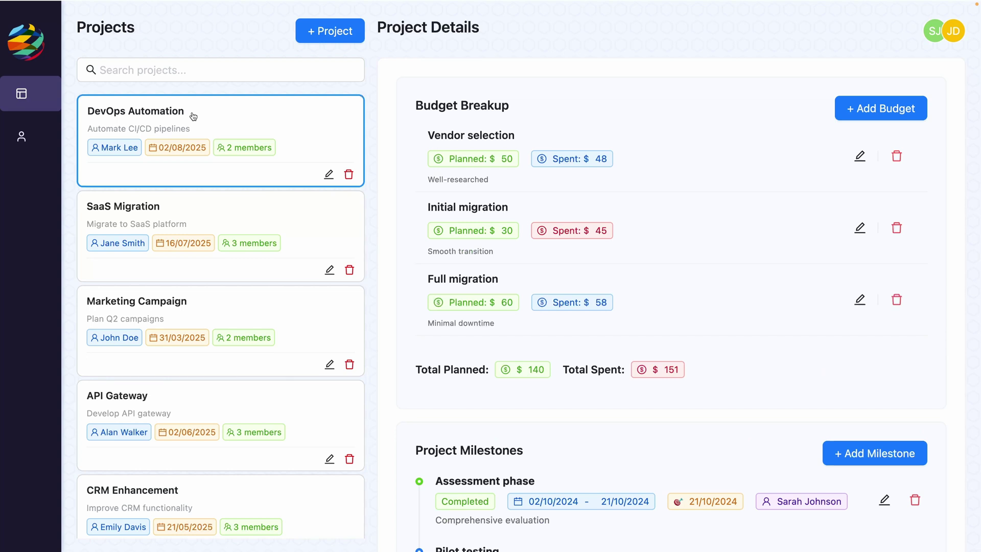
mouse_move(192, 115)
left_mouse_down()
mouse_move(88, 113)
mouse_move(108, 127)
mouse_move(202, 130)
left_mouse_up()
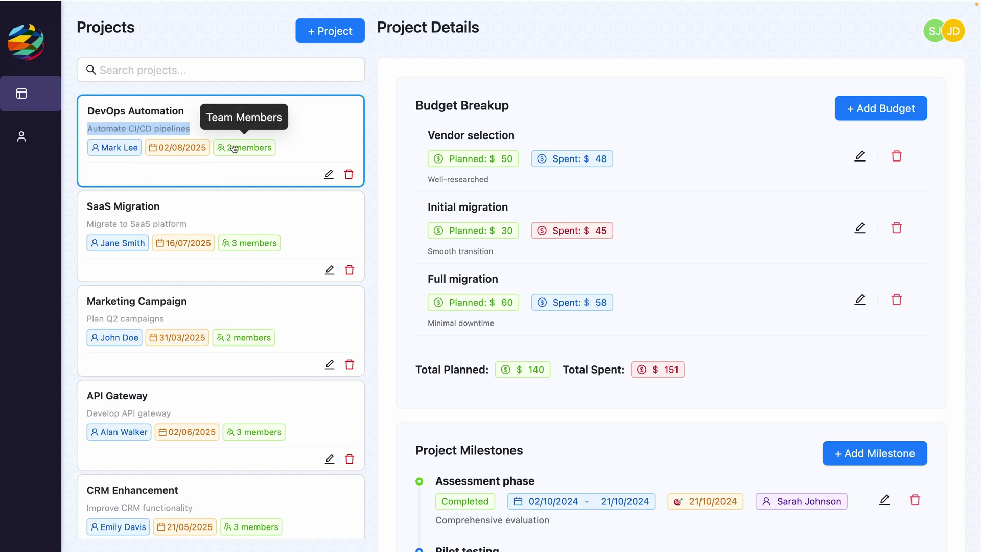
Step: Search 'api', view API Gateway ($40 planned, $45 spent), then clear the search
left_click(165, 67)
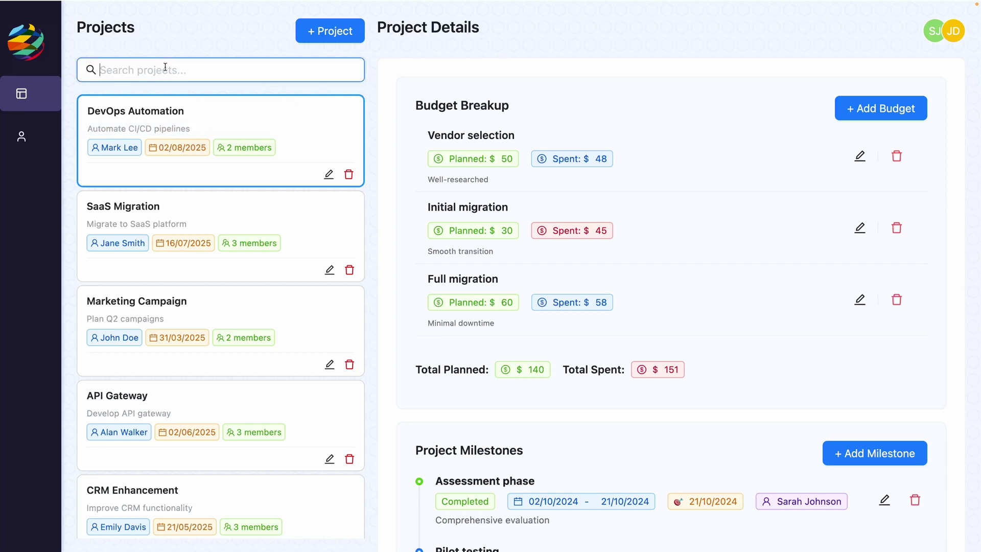
type("ap")
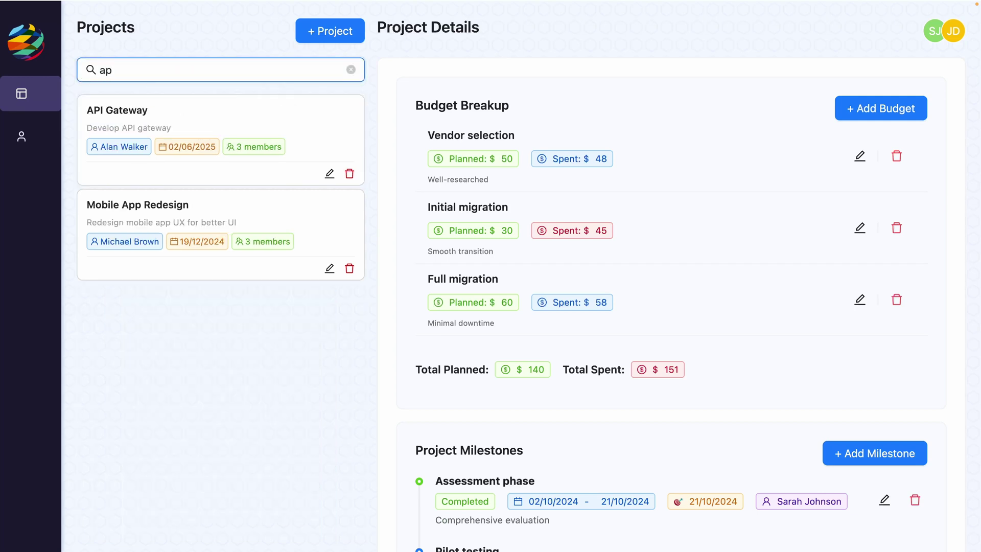
type("i")
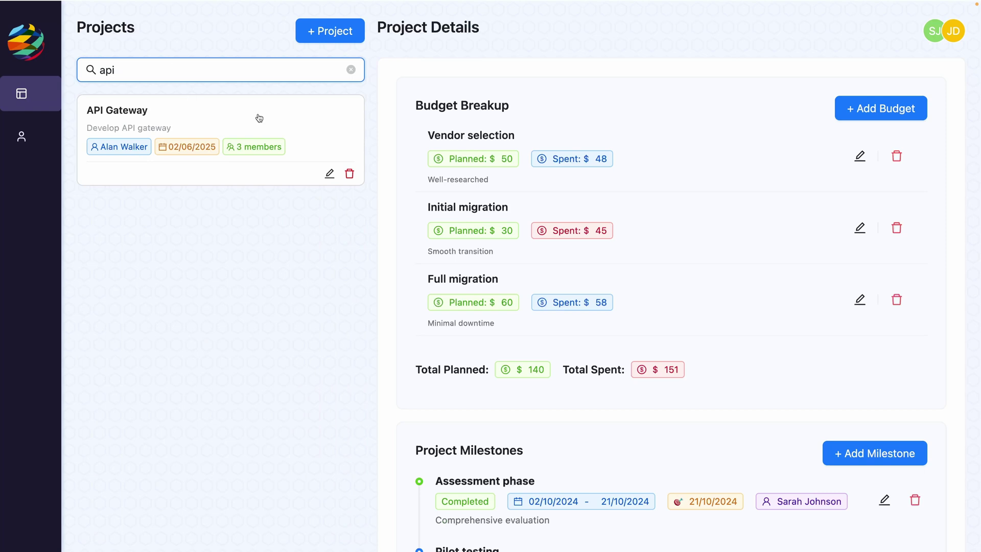
left_click(260, 117)
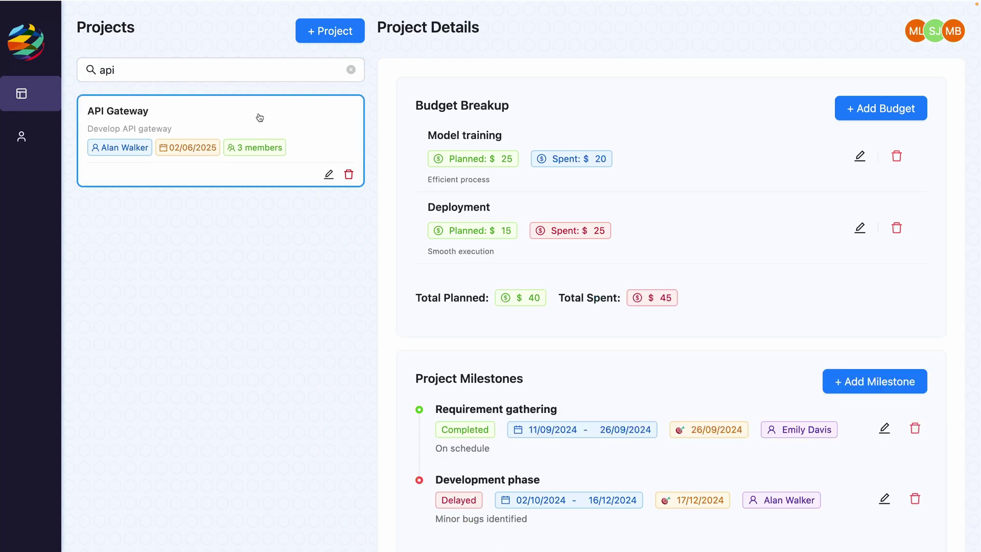
left_click(352, 70)
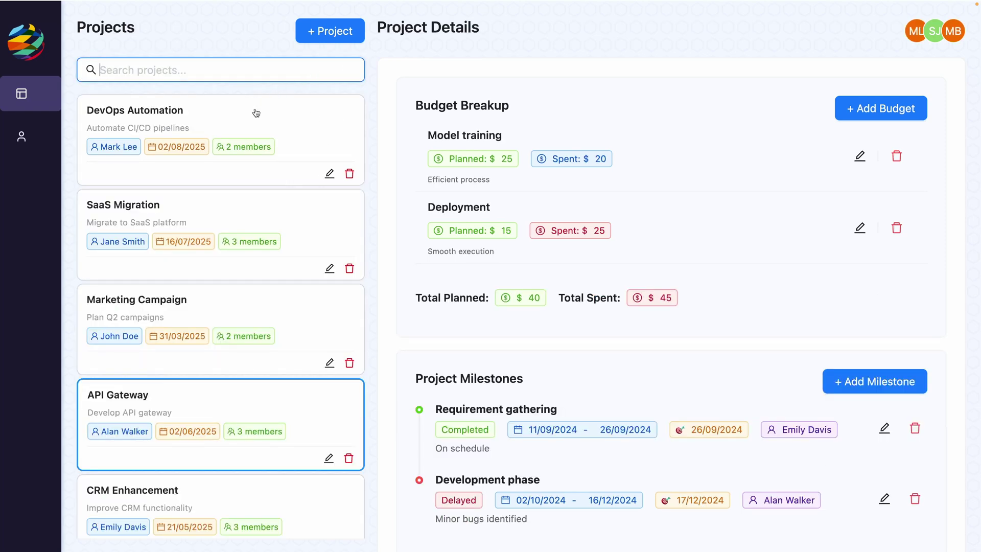
scroll(498, 189, "down", 1)
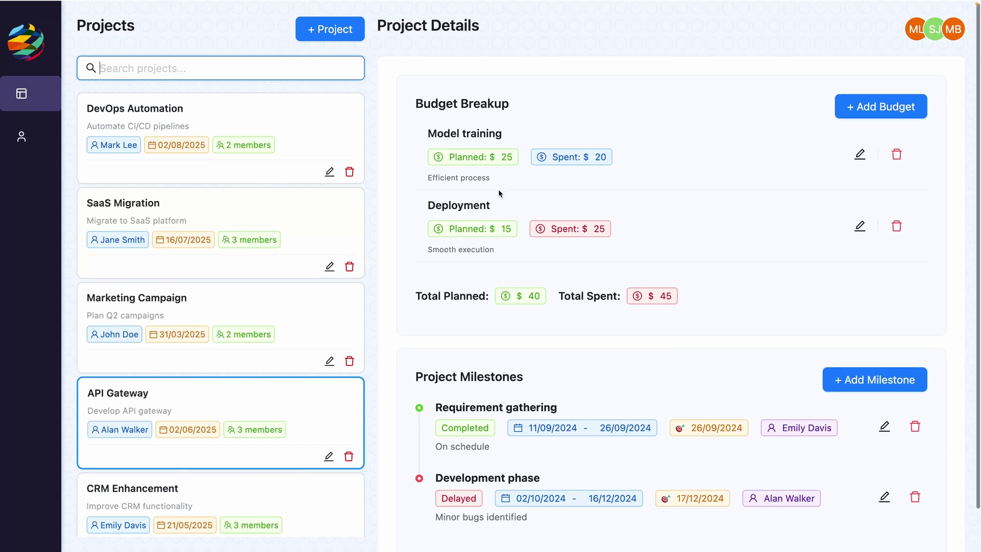
scroll(497, 189, "down", 1)
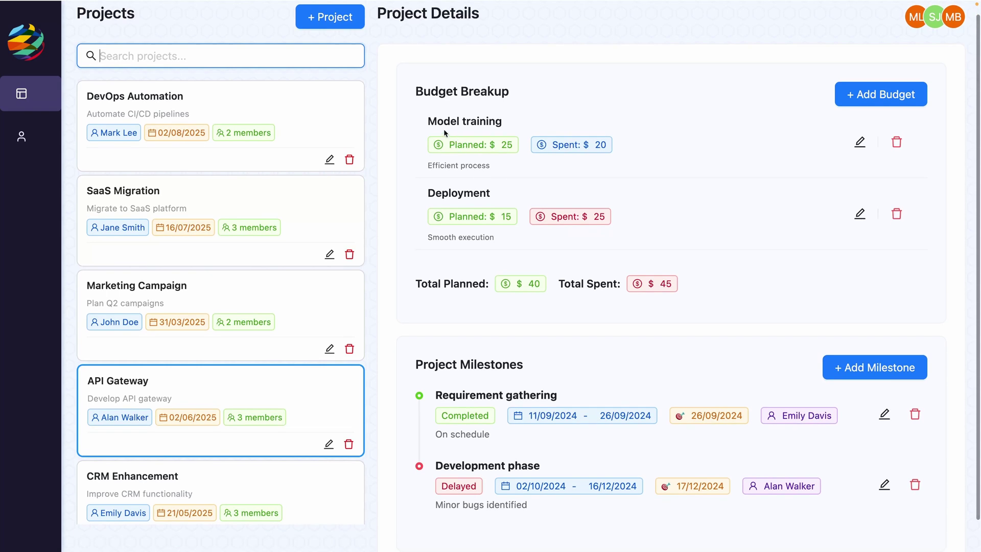
left_click_drag(419, 92, 532, 94)
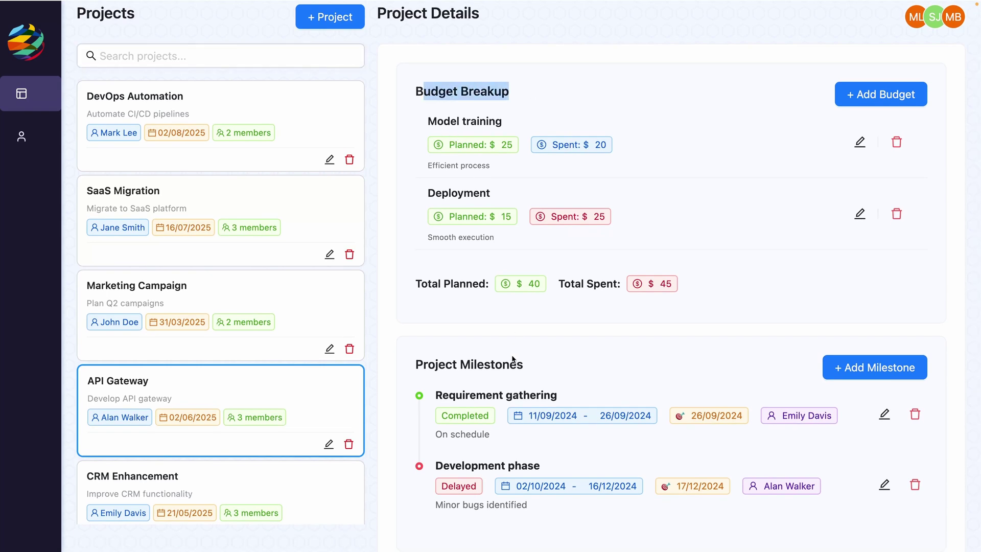
left_click_drag(524, 368, 415, 365)
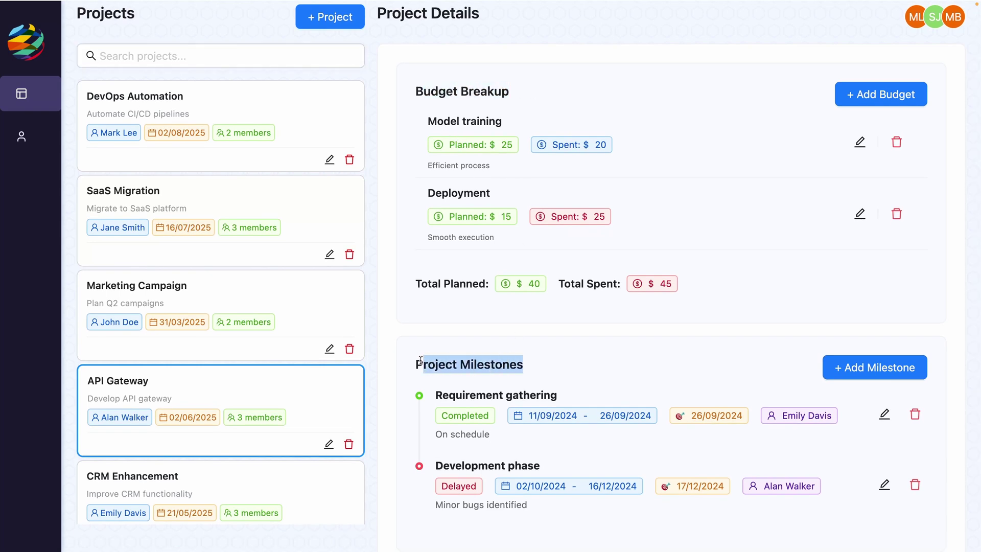
left_click(428, 121)
left_click_drag(429, 120, 507, 131)
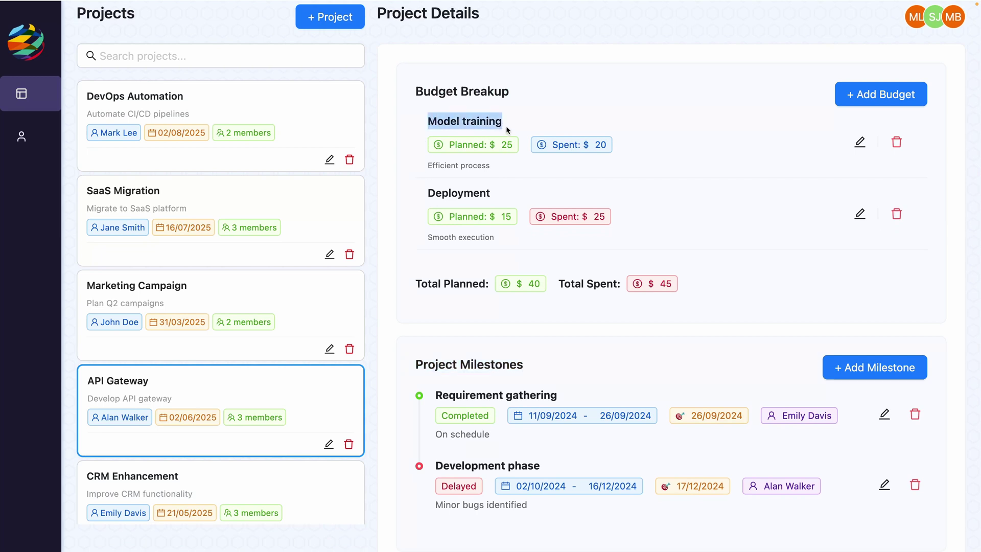
left_click_drag(450, 144, 605, 143)
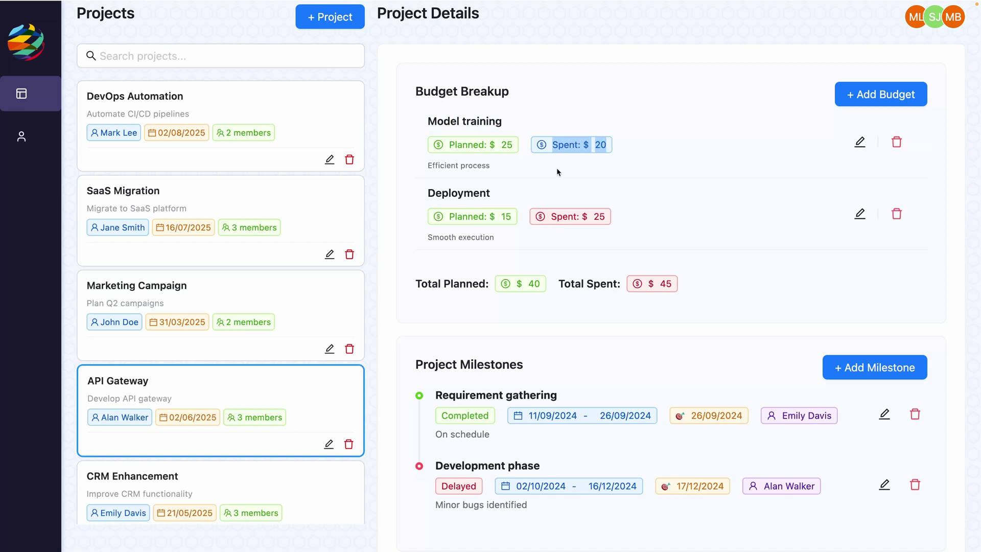
left_click_drag(556, 218, 606, 219)
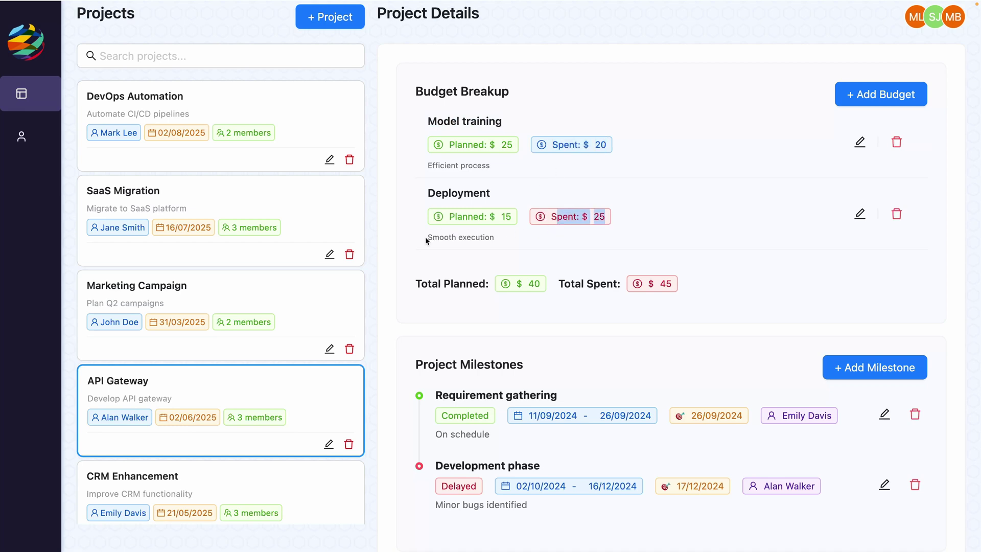
left_click_drag(425, 237, 499, 239)
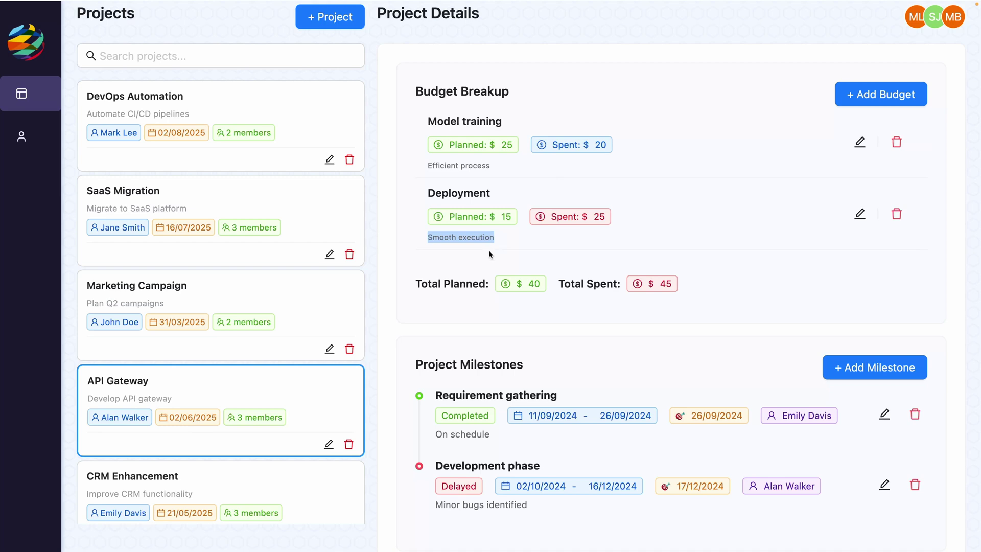
mouse_move(415, 285)
left_mouse_down()
mouse_move(524, 301)
mouse_move(698, 290)
left_mouse_up()
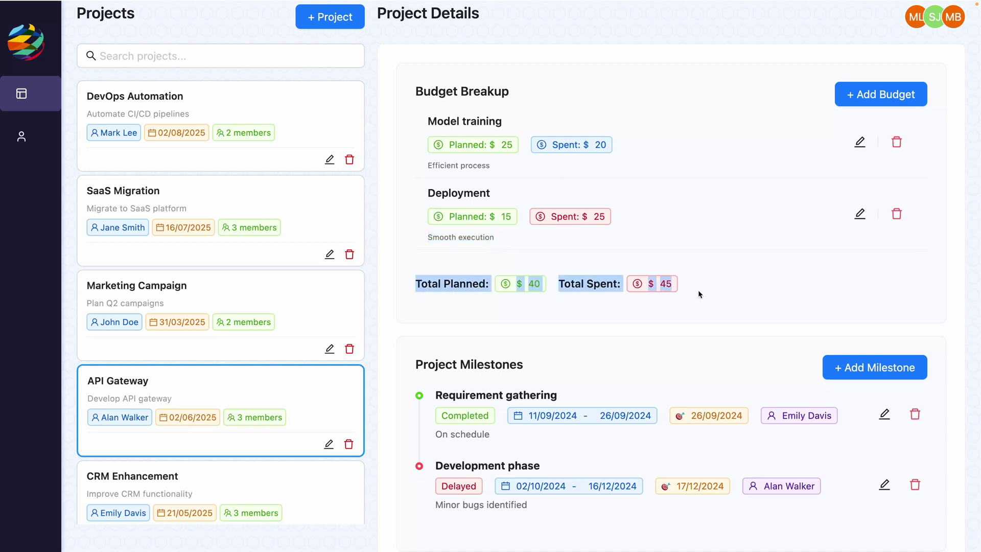
left_click(700, 264)
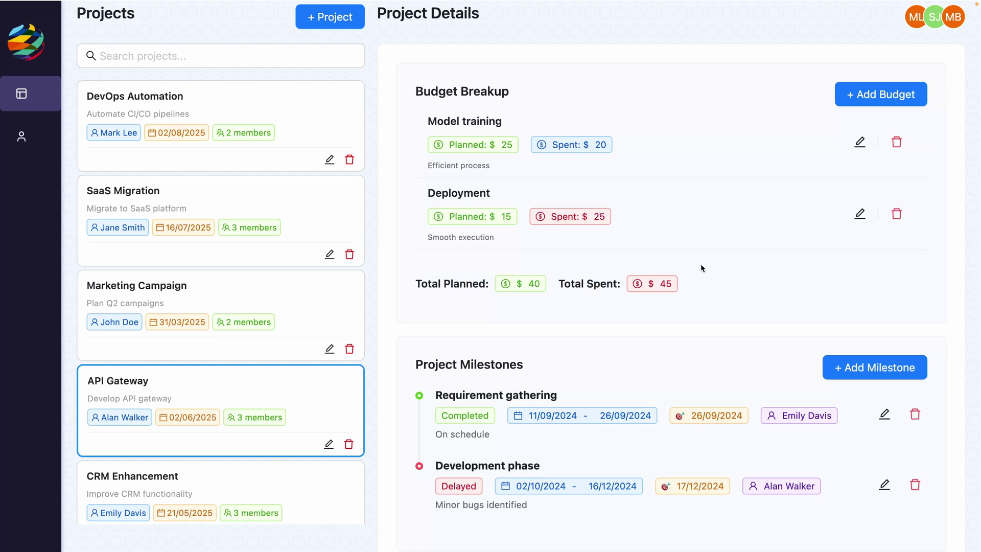
scroll(442, 375, "down", 2)
left_click_drag(416, 332, 524, 338)
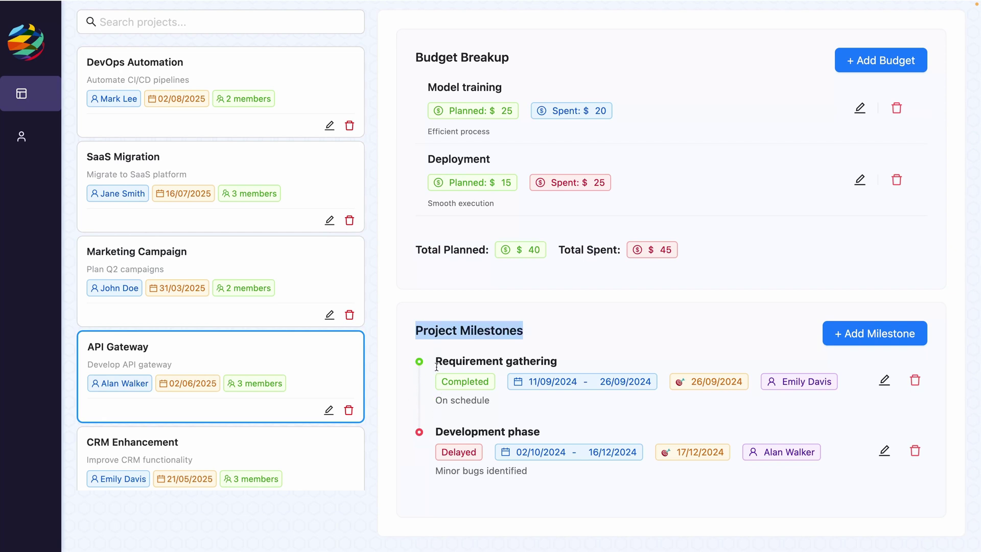
left_click_drag(435, 362, 572, 375)
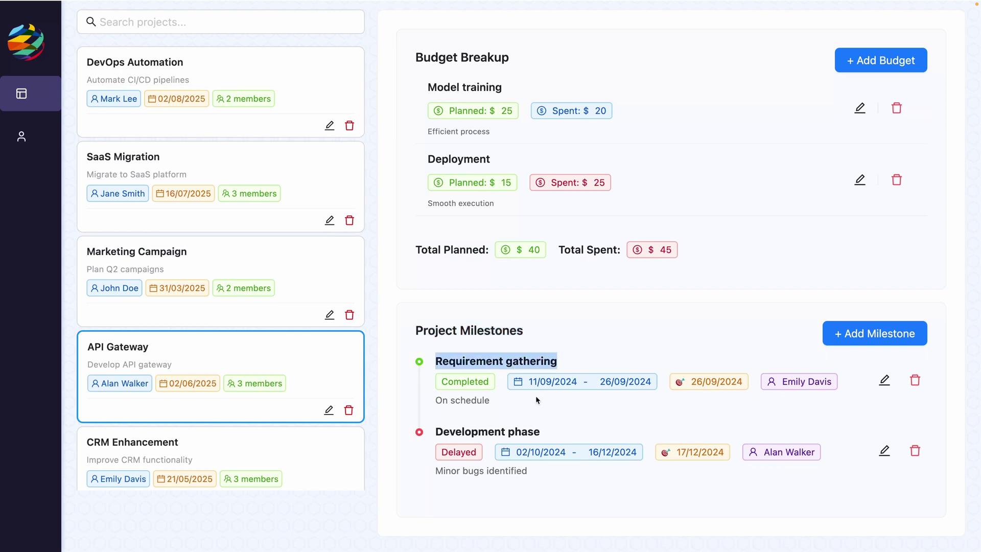
double_click(478, 382)
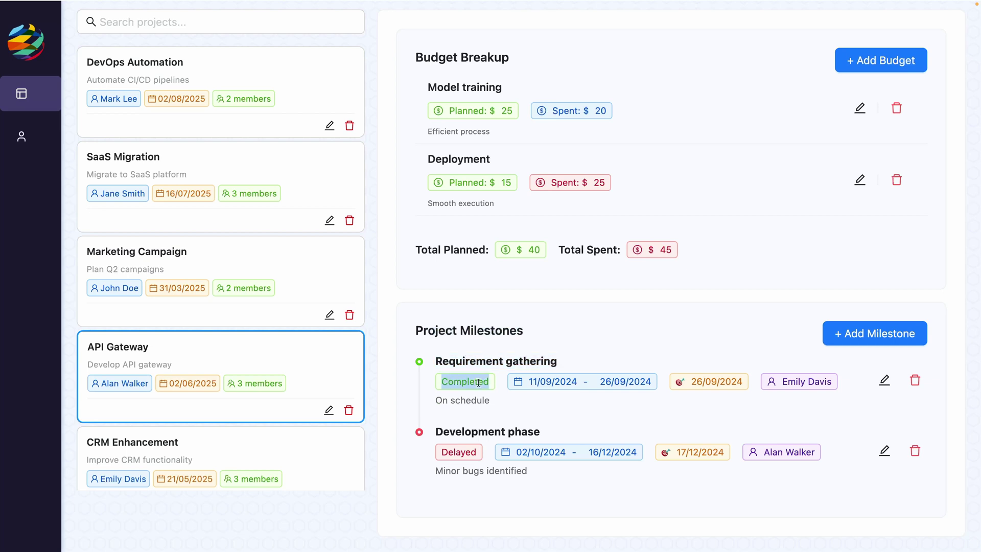
double_click(466, 456)
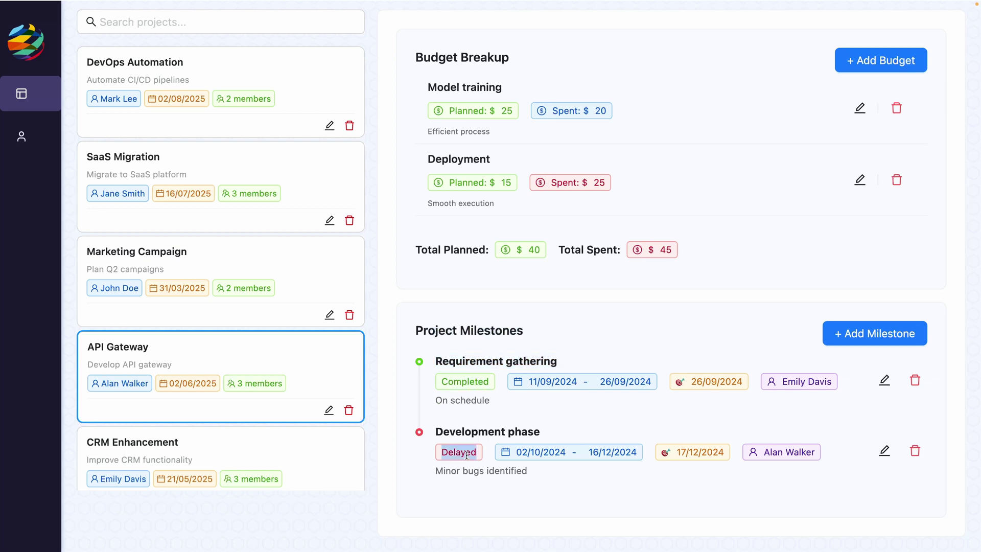
left_click(535, 401)
left_click_drag(529, 382, 655, 383)
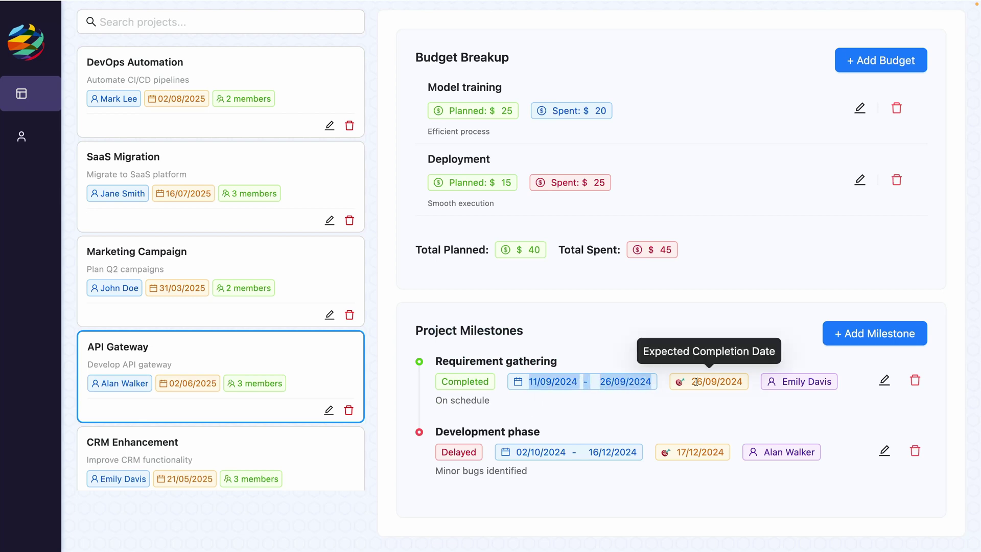
left_click(790, 381)
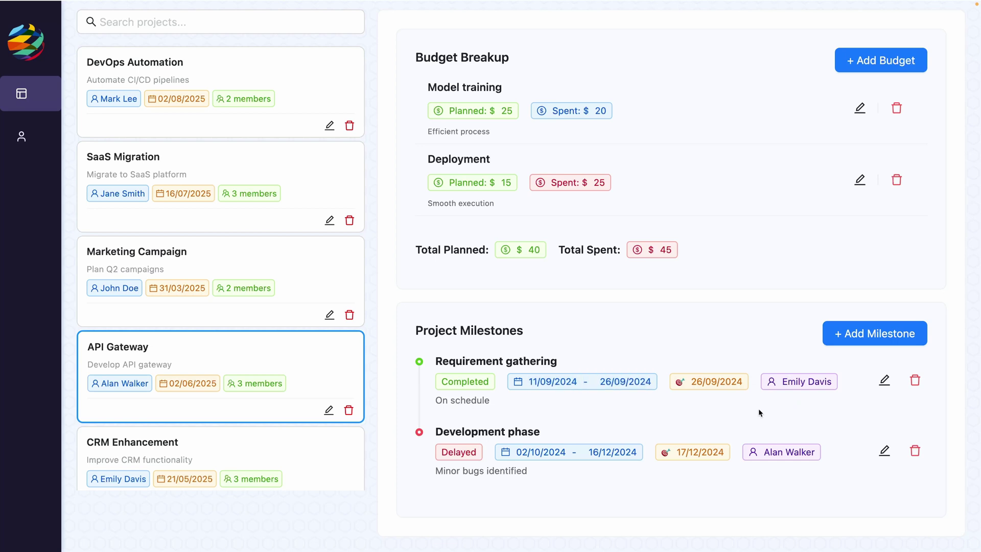
scroll(755, 411, "up", 2)
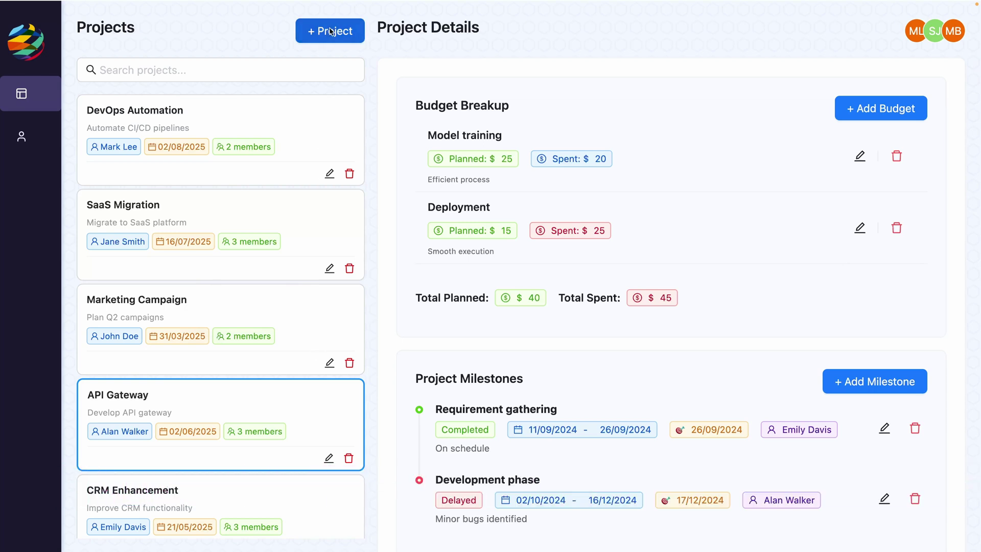
Step: Start a new project titled Mobile App Redesign with a UI/UX overhaul description
left_click(330, 30)
left_click(369, 161)
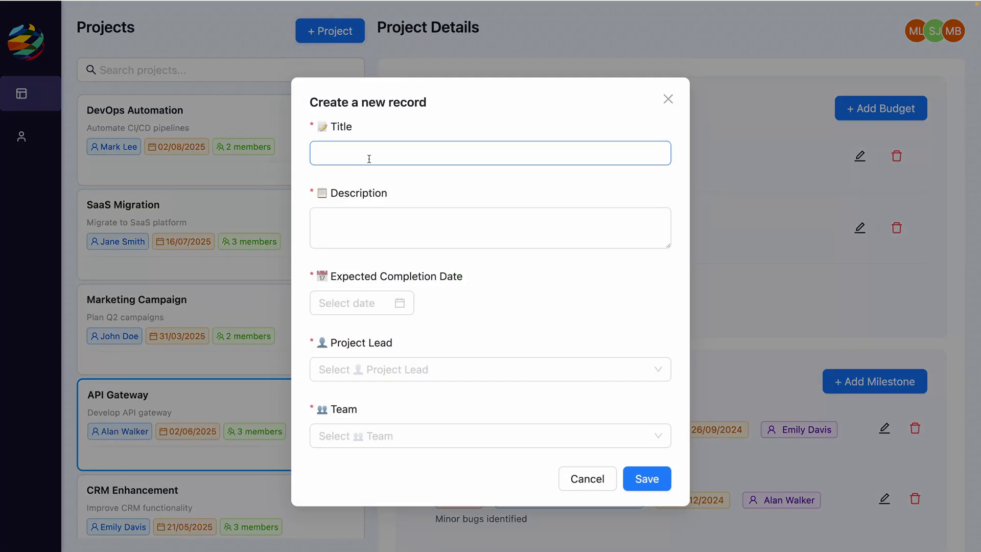
left_click(369, 157)
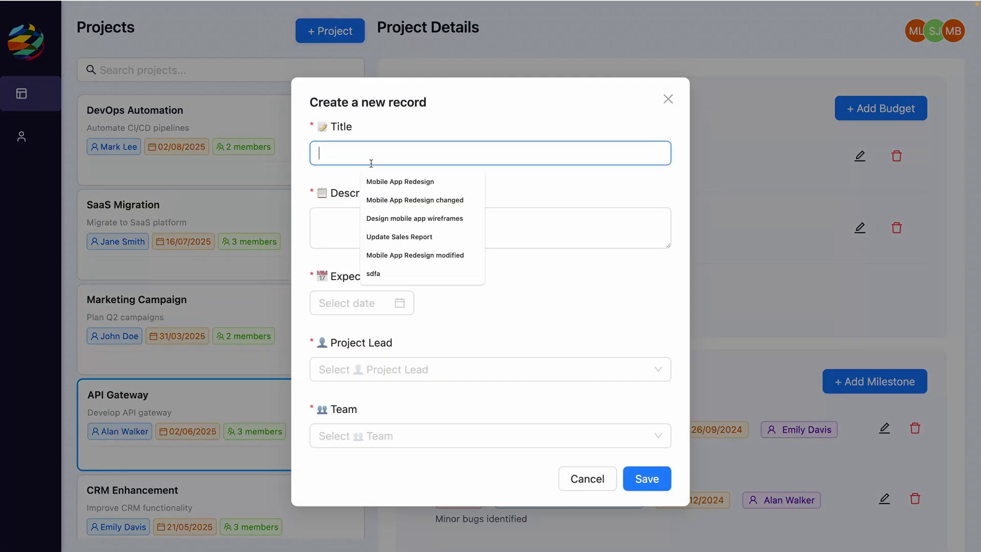
left_click(373, 181)
left_click(379, 219)
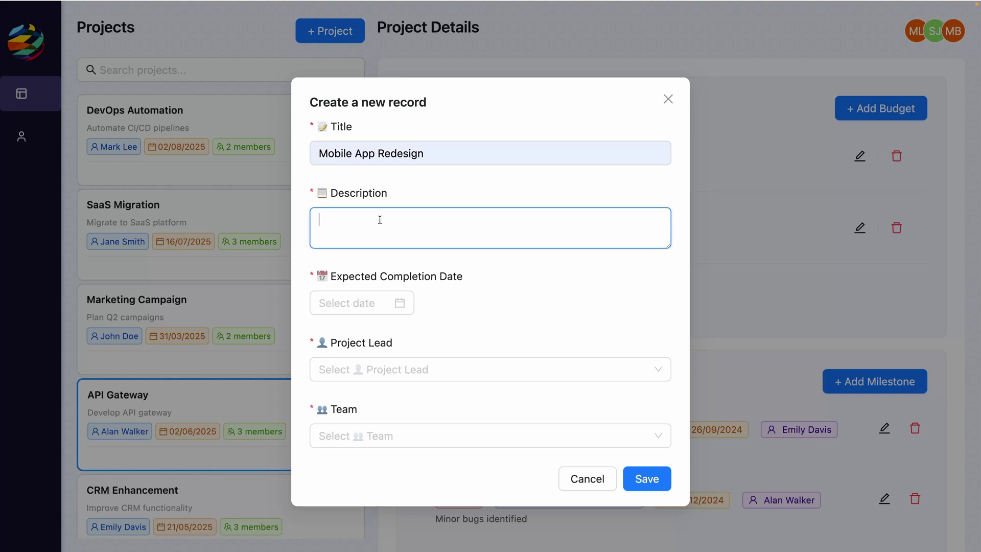
type("Complete overhaul")
left_click(369, 220)
type("UI/UX")
left_click(484, 222)
type("of the application")
left_click(495, 331)
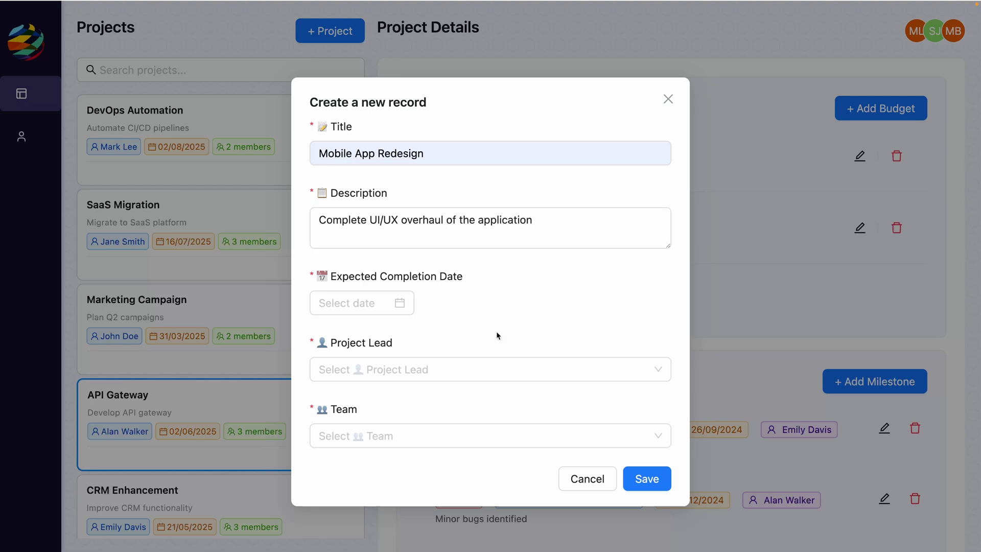
Step: Add new person Lukas and make him the project lead
left_click(533, 374)
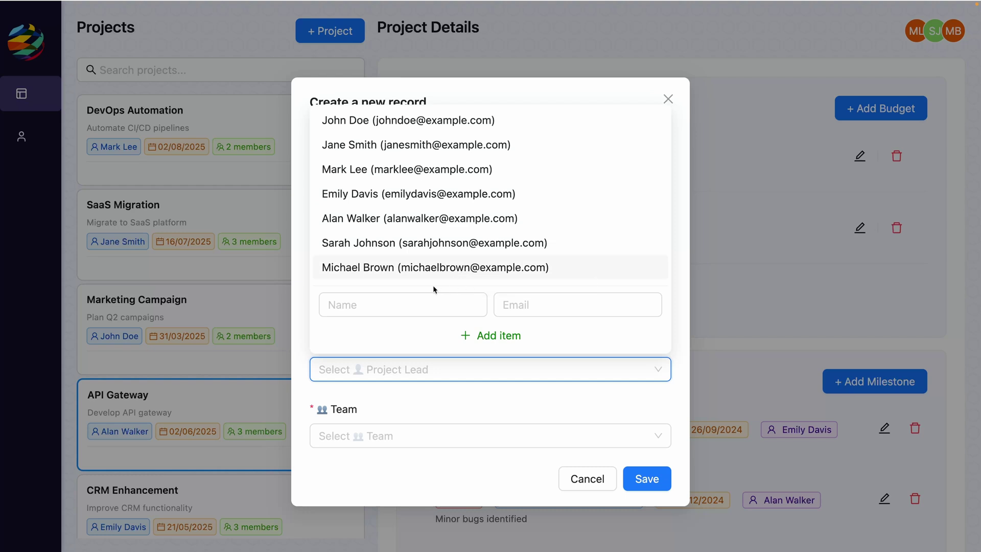
left_click(390, 305)
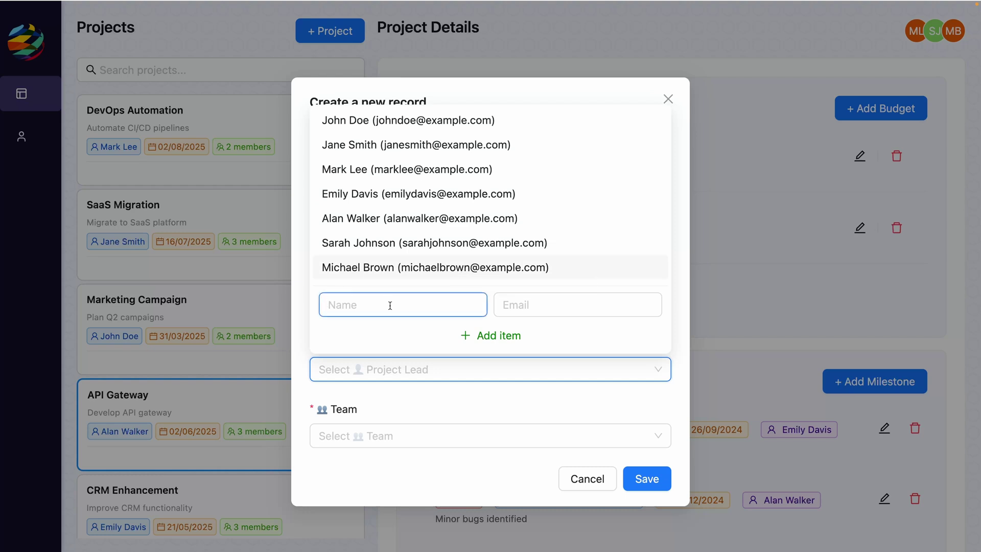
type("Lukas")
key("Tab")
left_click(483, 335)
scroll(424, 266, "down", 1)
left_click(424, 267)
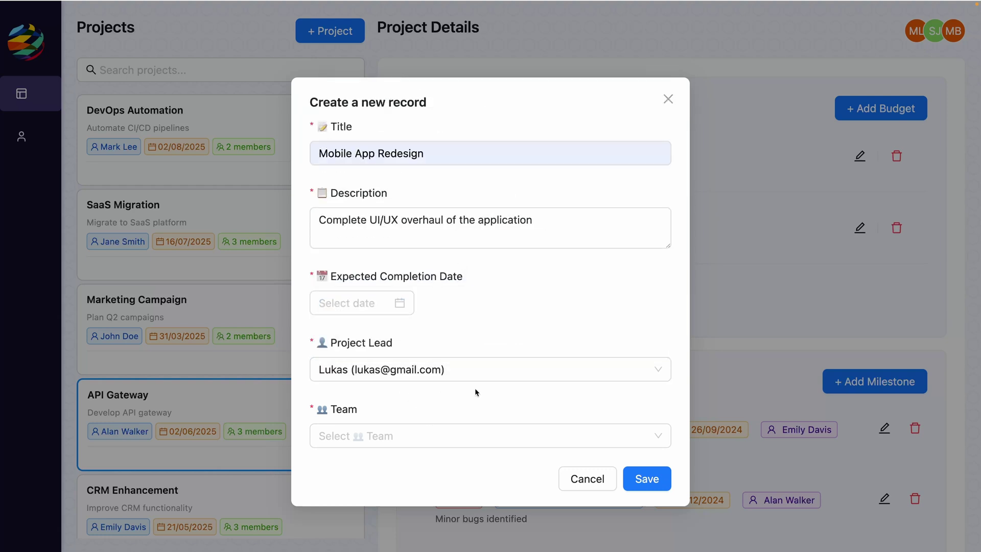
left_click(524, 433)
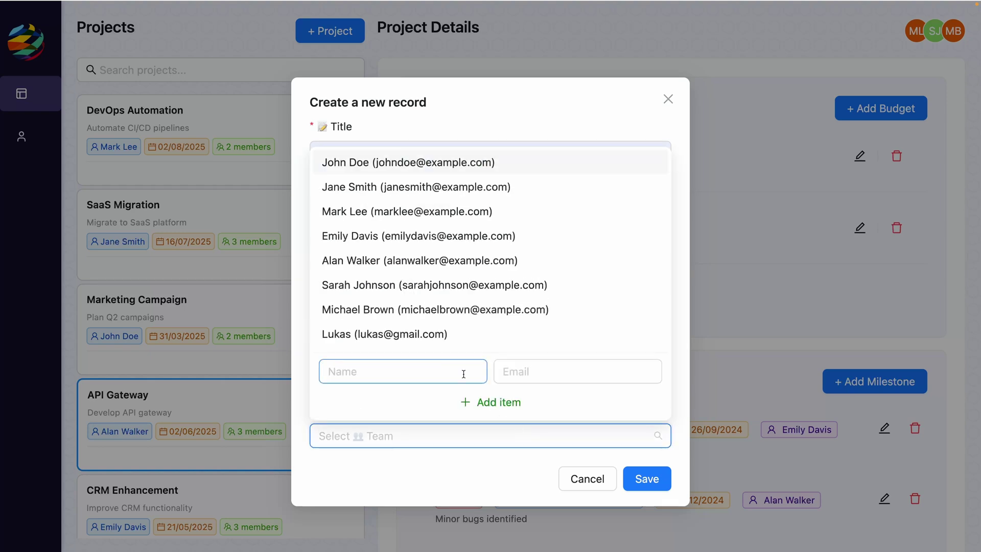
left_click(422, 375)
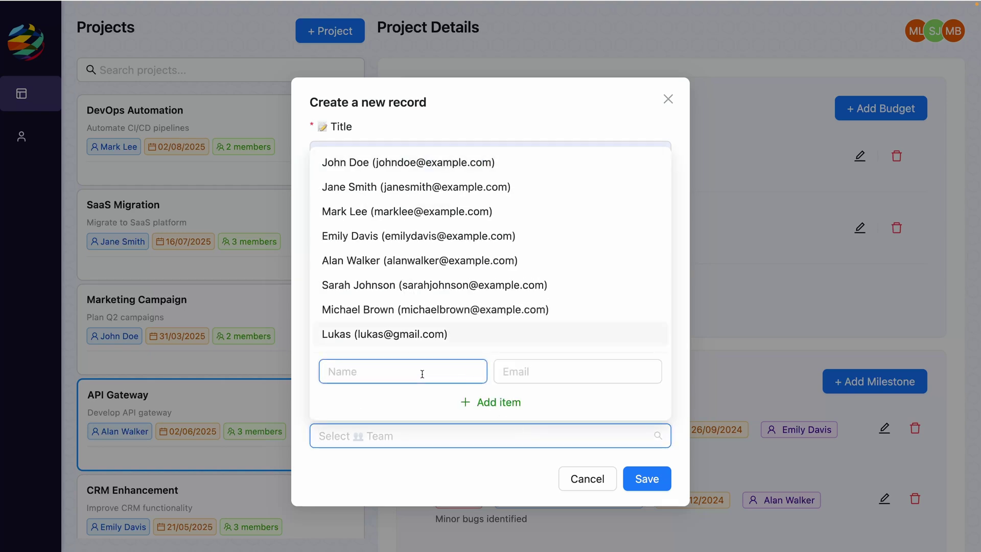
type("Will smith")
key("Tab")
left_click(489, 404)
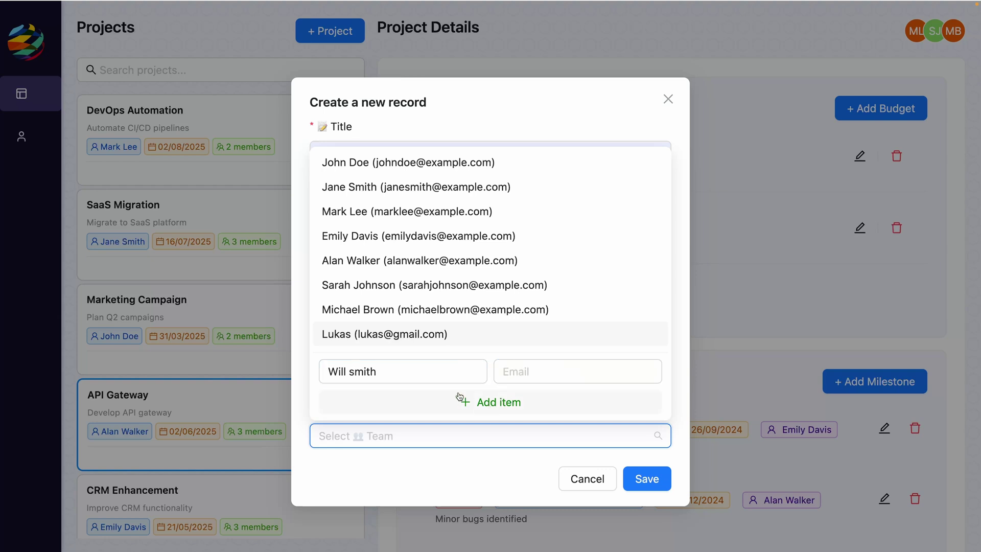
scroll(531, 346, "down", 1)
key("Tab")
left_click(485, 402)
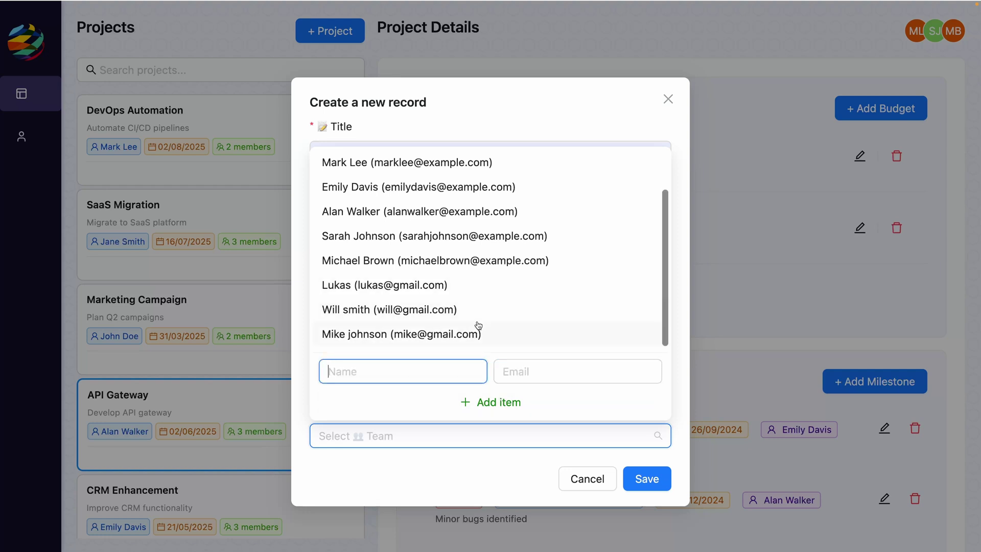
left_click(488, 311)
left_click(496, 334)
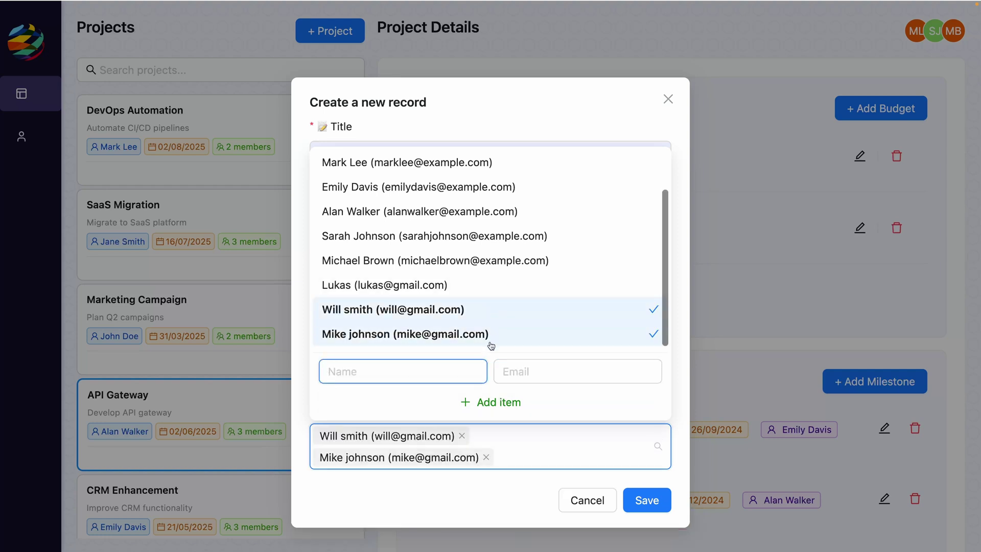
left_click(389, 497)
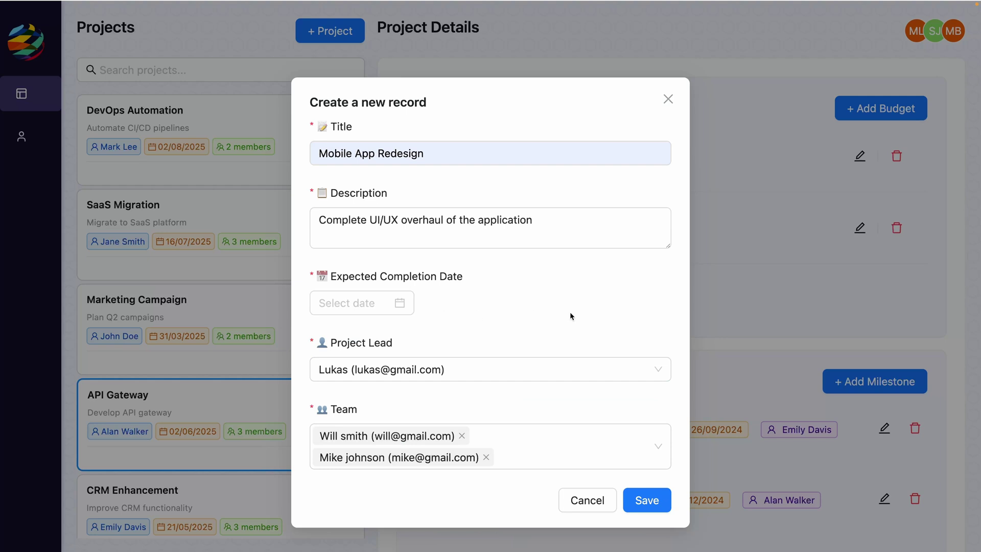
Step: Set the completion date to 31 March 2025, save, and view the Mobile App Redesign project
left_click(397, 303)
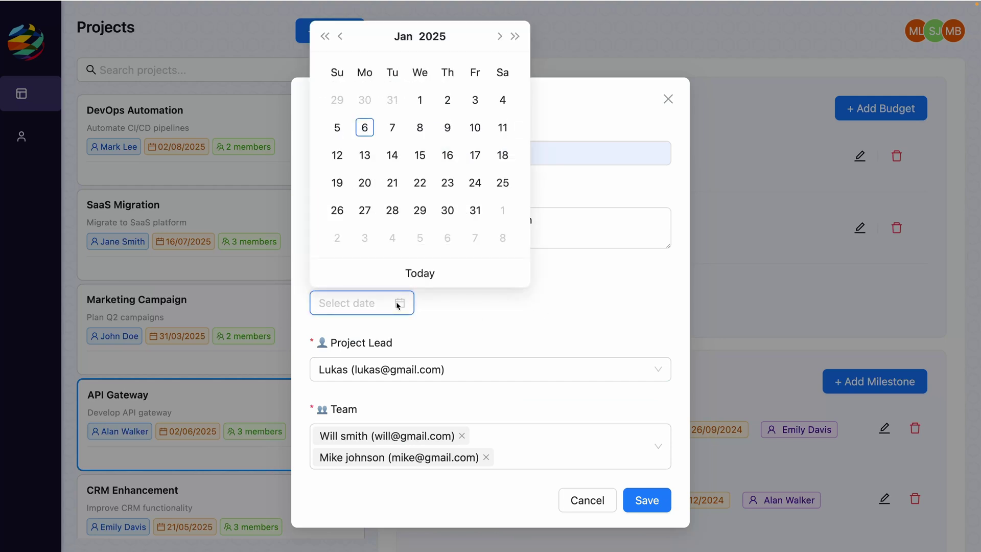
left_click(500, 36)
left_click(365, 238)
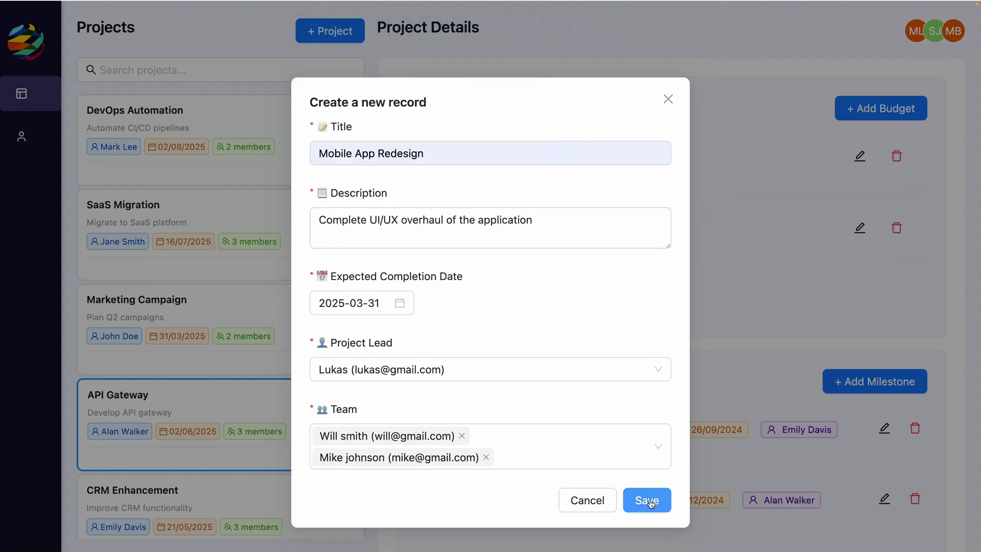
left_click(635, 498)
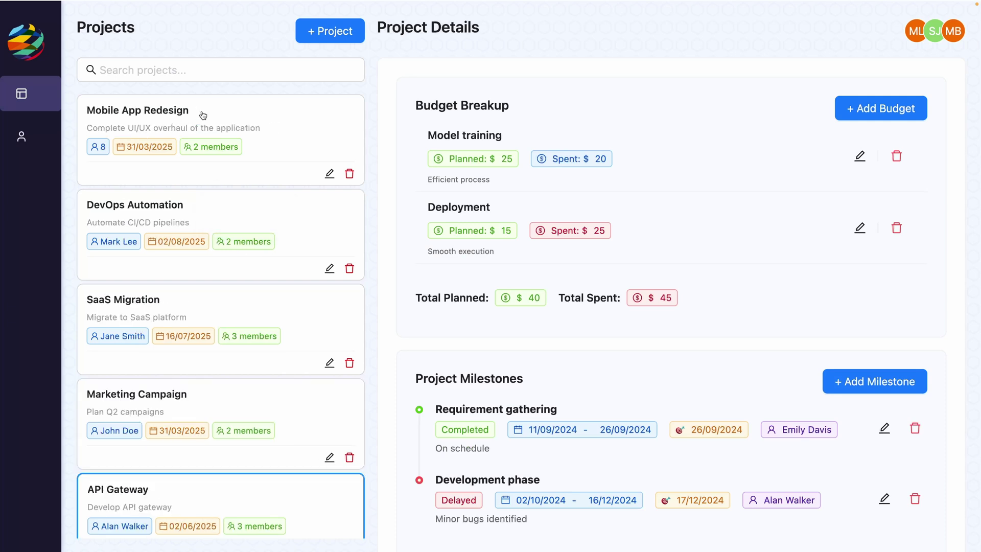
left_click_drag(191, 111, 89, 109)
Step: Add an Initial design phase budget item to Mobile App Redesign
left_click(303, 109)
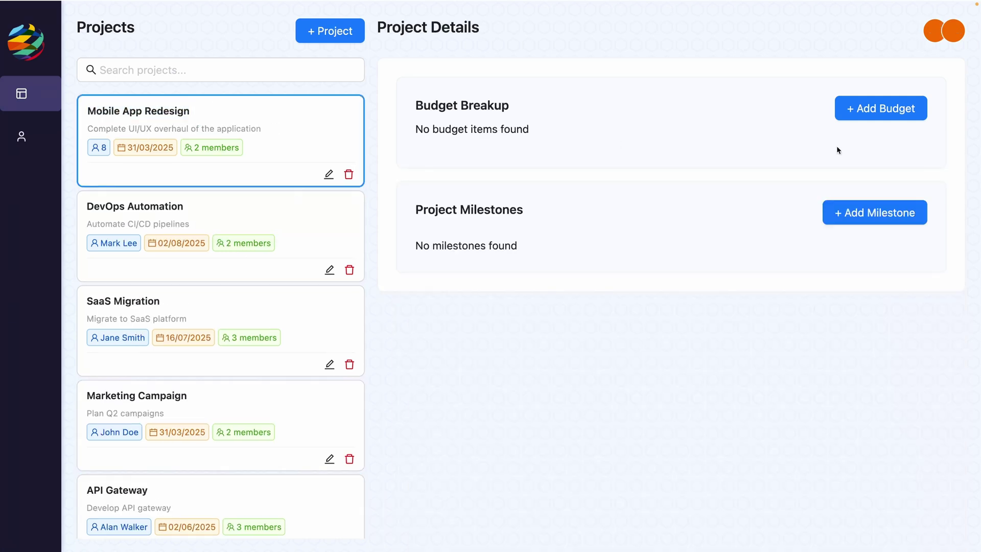
left_click(871, 116)
left_click(481, 159)
type("Initia")
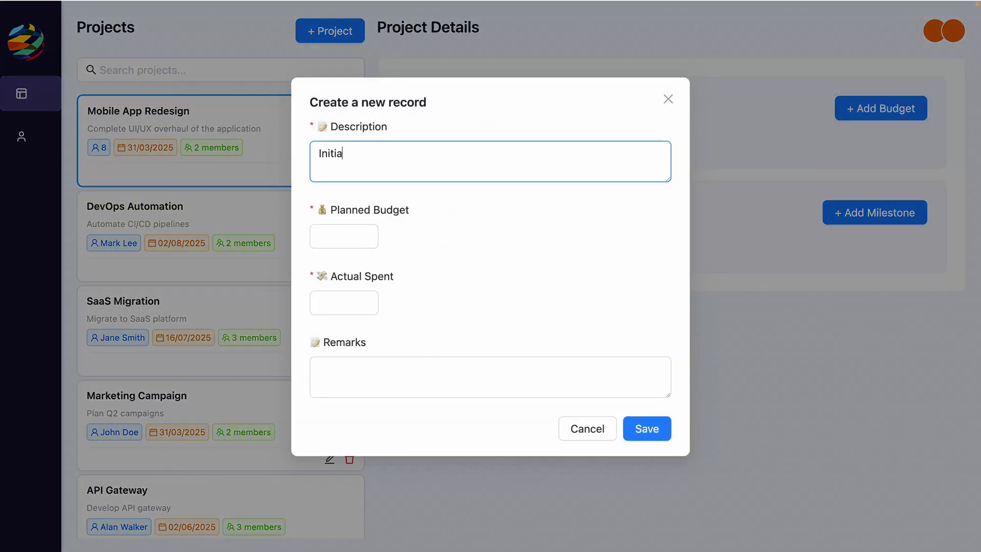
type("l design phase")
key("Tab")
type("000")
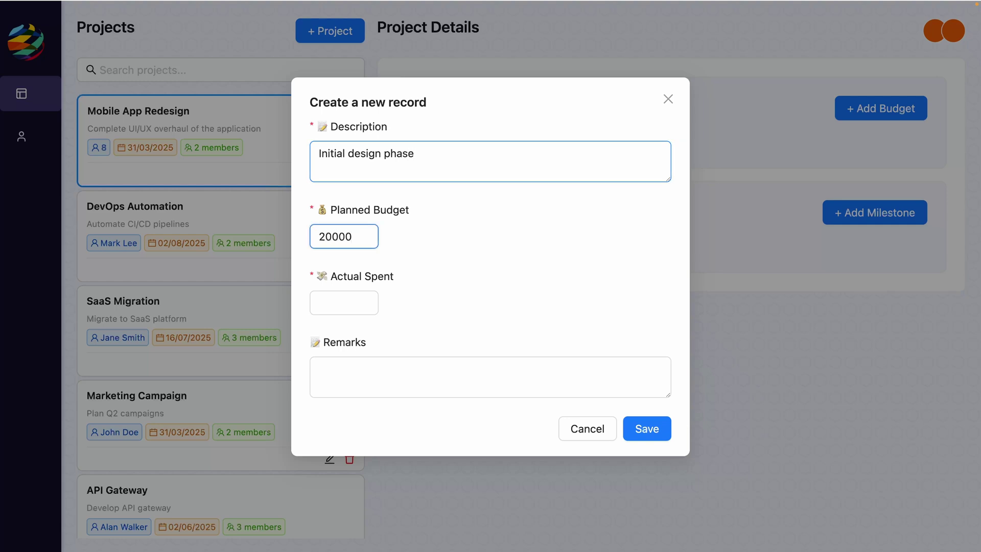
key("Tab")
type("1800")
left_click(429, 393)
type("asf")
left_click(648, 428)
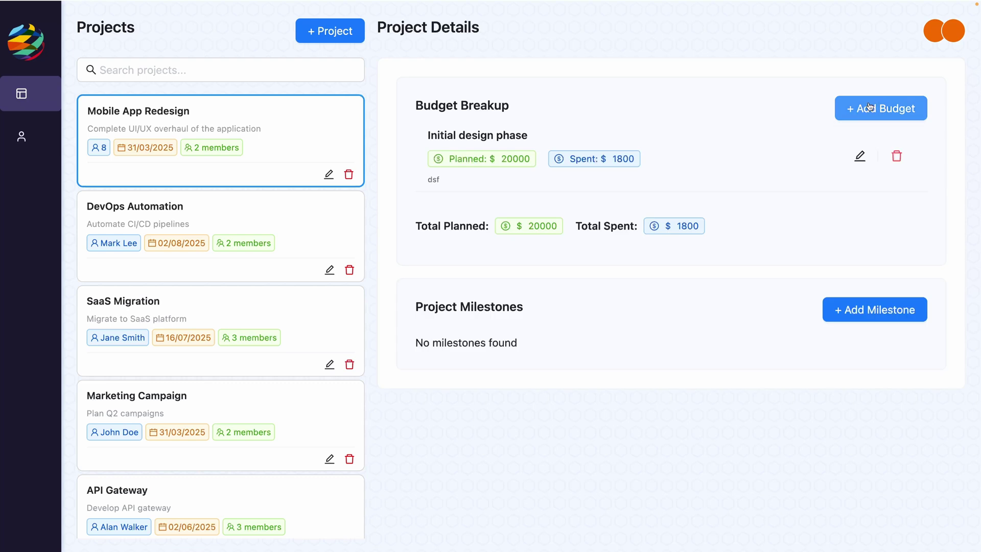
Step: Add a Testing phase budget item with 10000 planned and 8000 spent
left_click(870, 107)
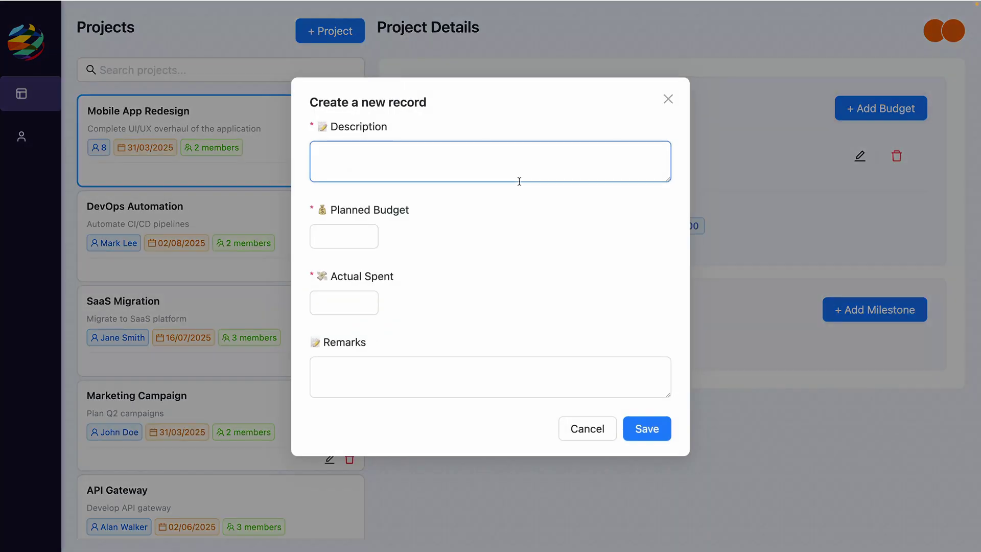
type("Testing phase")
key("Tab")
type("100")
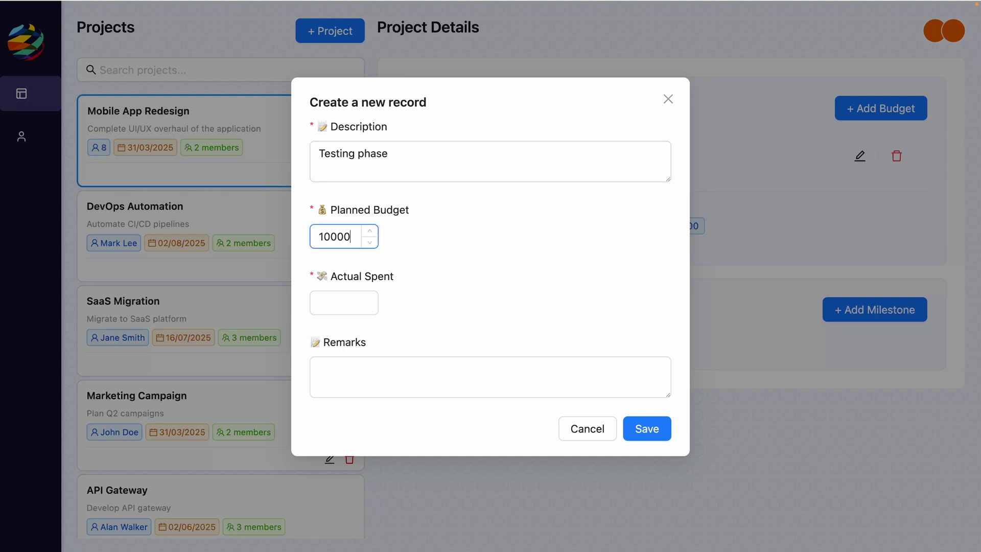
key("Tab")
type("800")
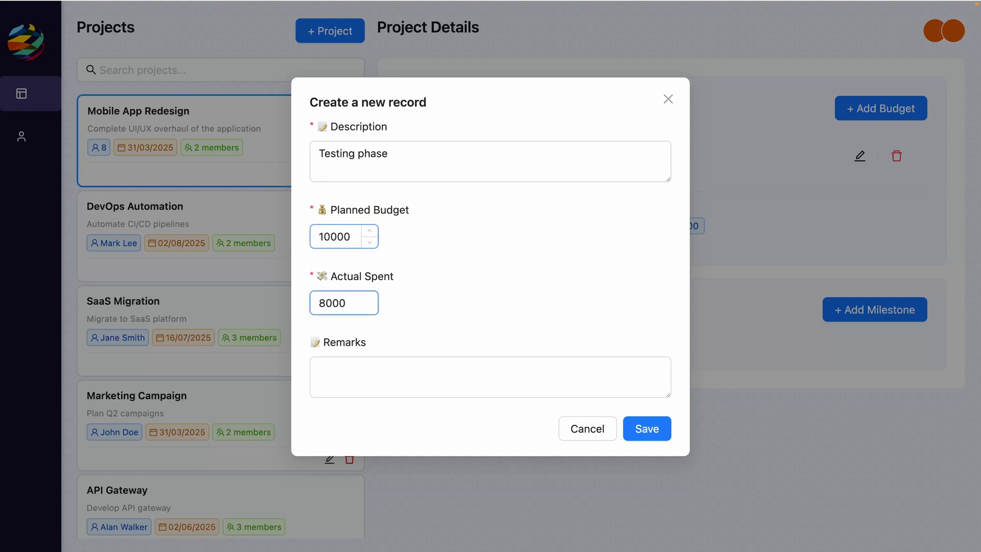
key("Tab")
type("jdf")
left_click(646, 429)
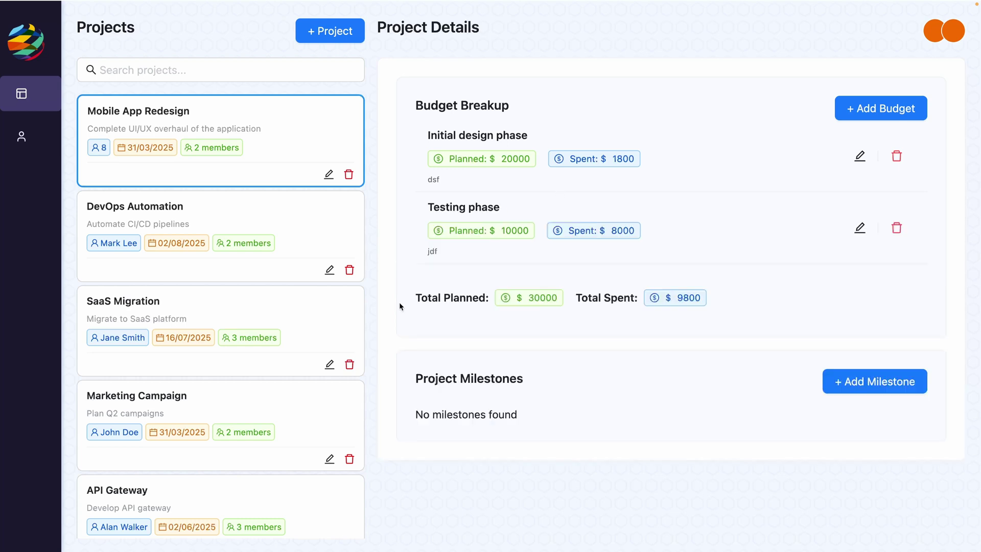
left_click_drag(410, 298, 732, 289)
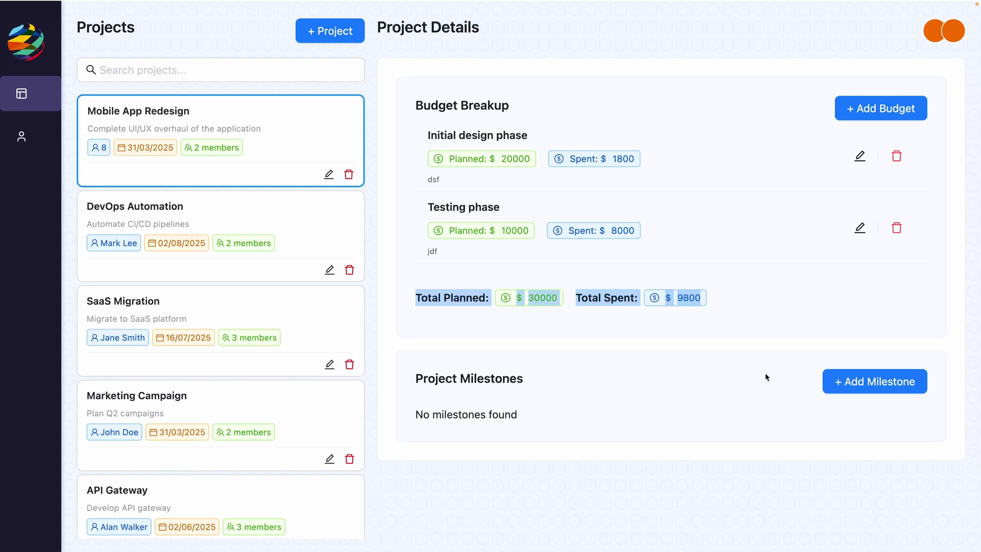
Step: Add milestone Wireframe creation: Completed, 8–15 Jan 2025, expected 30 Jan, assigned to Jane Smith
left_click(858, 381)
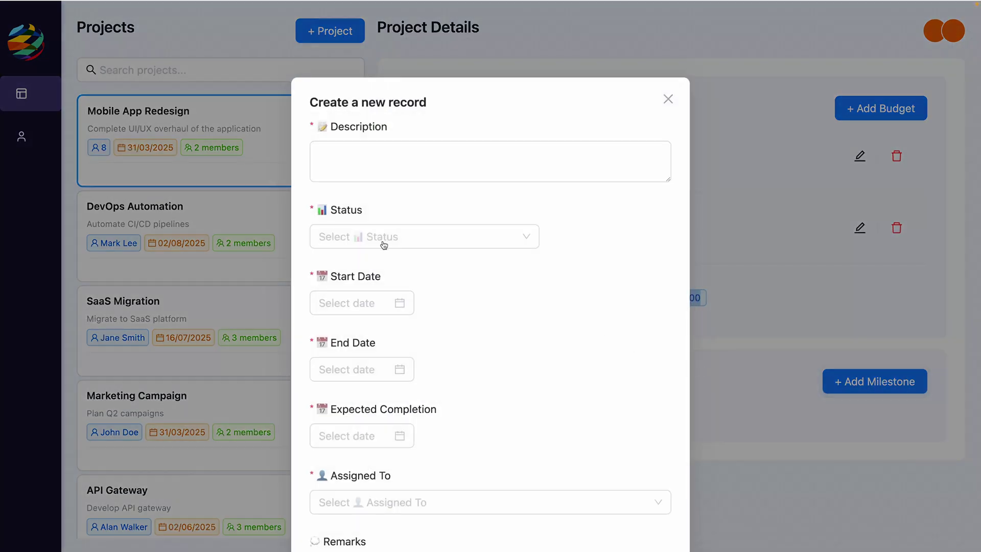
left_click(389, 148)
type("Wireframe creation")
left_click(535, 234)
left_click(416, 315)
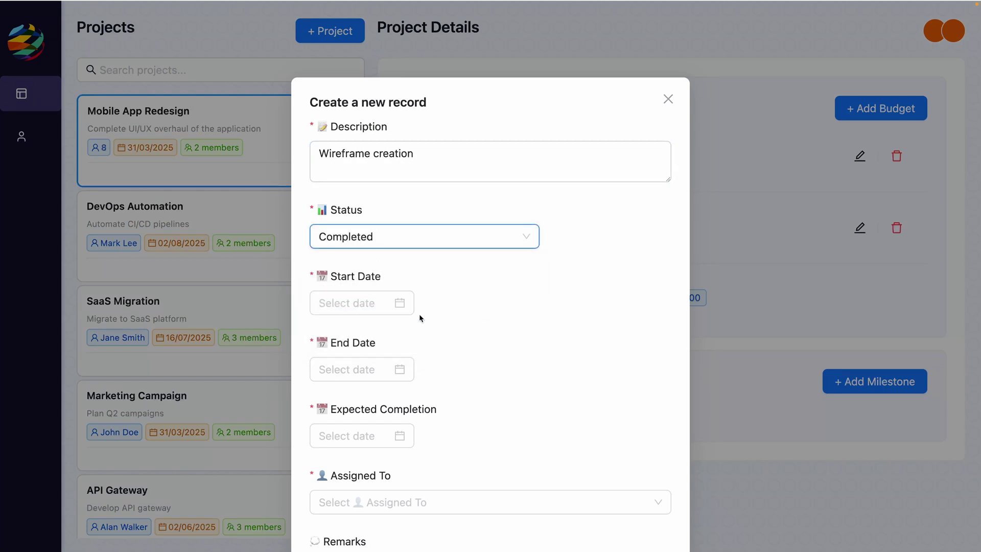
left_click(419, 128)
left_click(398, 371)
left_click(419, 221)
left_click(387, 436)
left_click(448, 342)
left_click(431, 502)
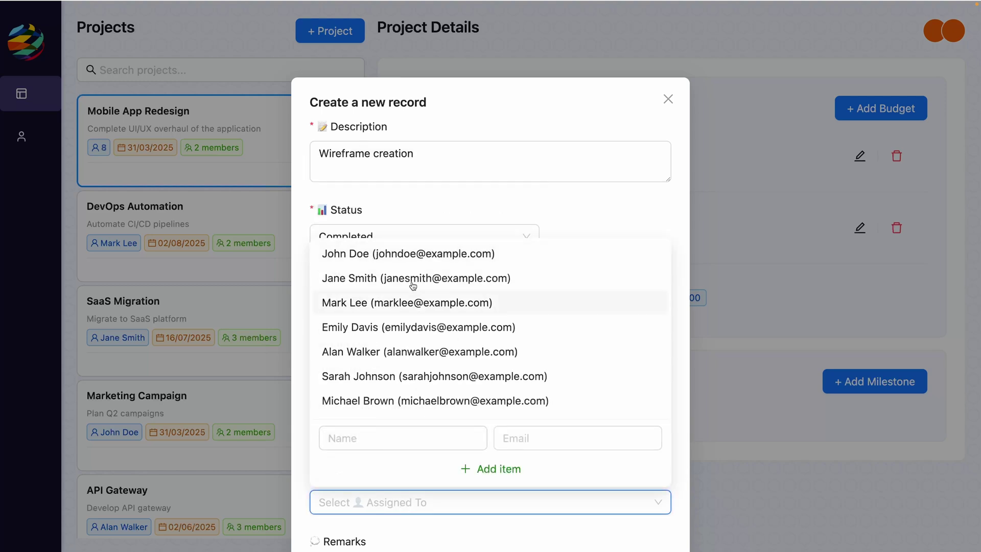
left_click(429, 281)
scroll(610, 448, "down", 3)
left_click(481, 444)
type("dsrbj")
left_click(627, 507)
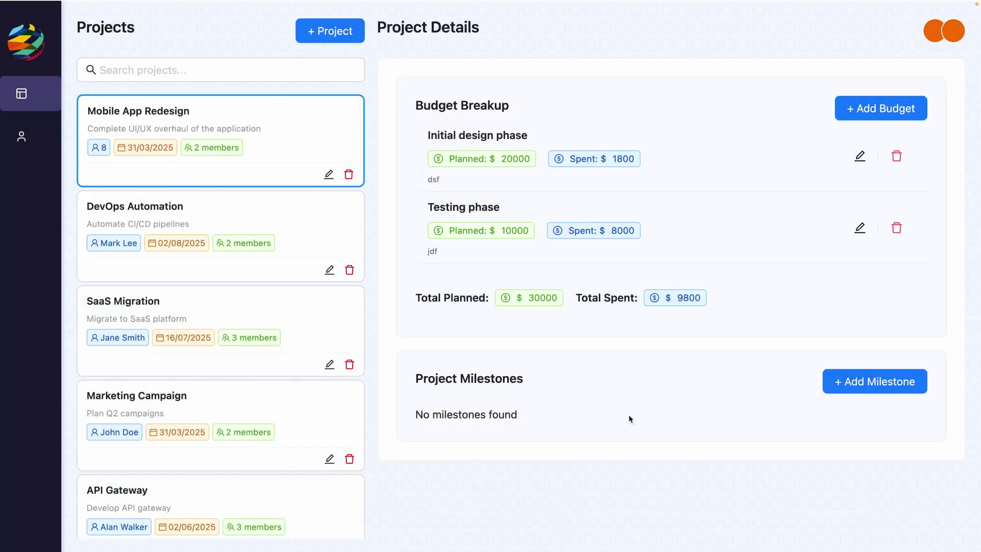
left_click(881, 382)
left_click(416, 155)
type("Protoy")
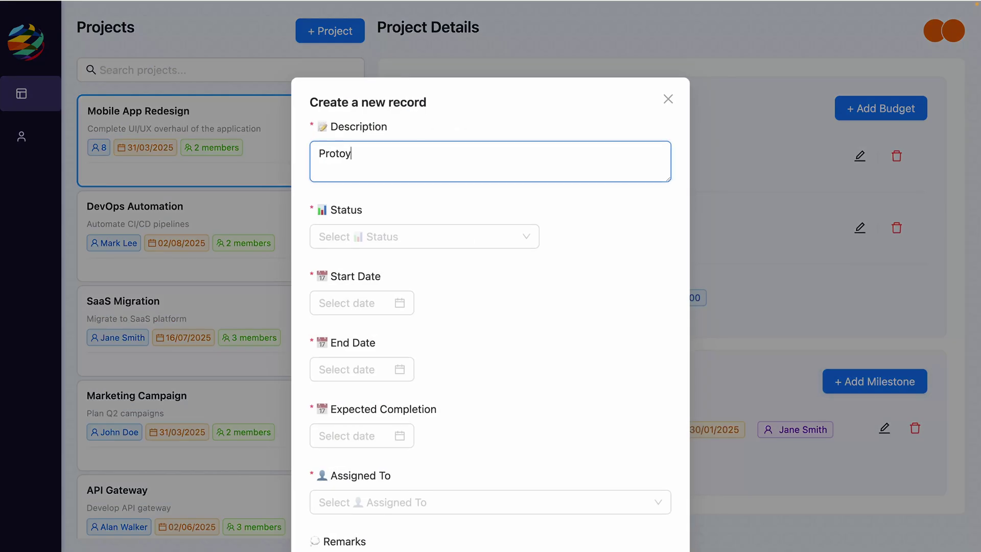
key("BackSpace")
type("type develpopment")
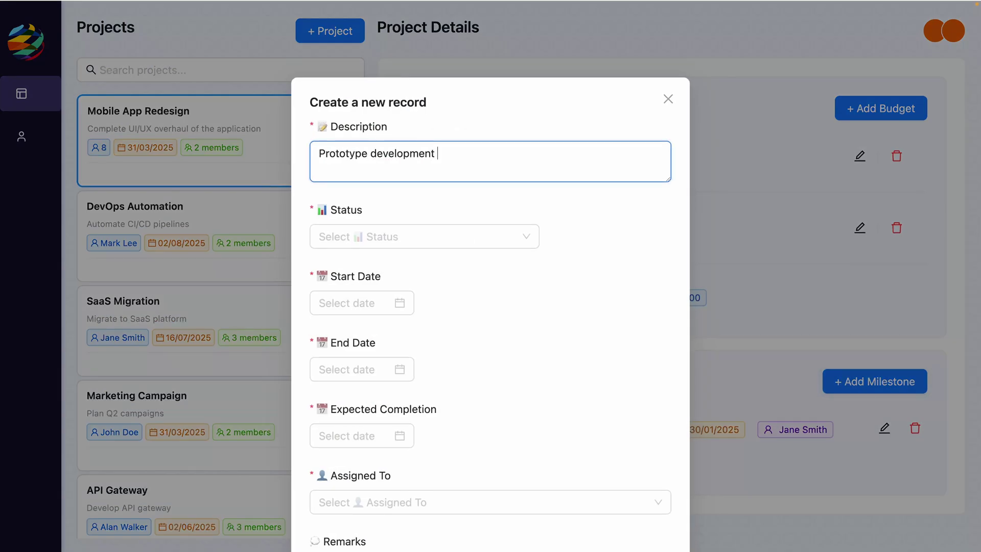
type("phase")
left_click(412, 237)
left_click(381, 292)
left_click(384, 313)
left_click(447, 182)
left_click(447, 276)
left_click(447, 377)
left_click(459, 502)
left_click(384, 302)
scroll(544, 434, "down", 2)
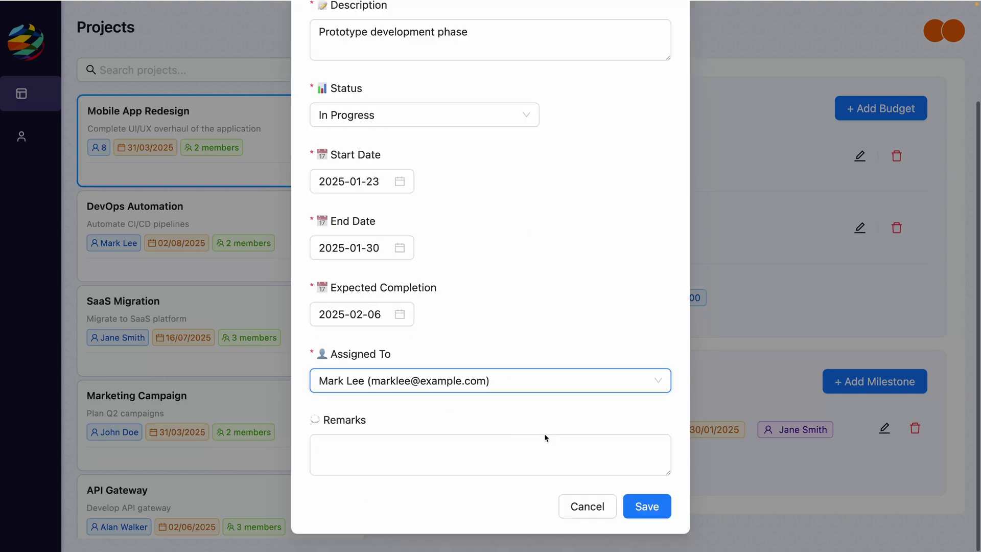
left_click(544, 444)
type("sfhl")
left_click(647, 506)
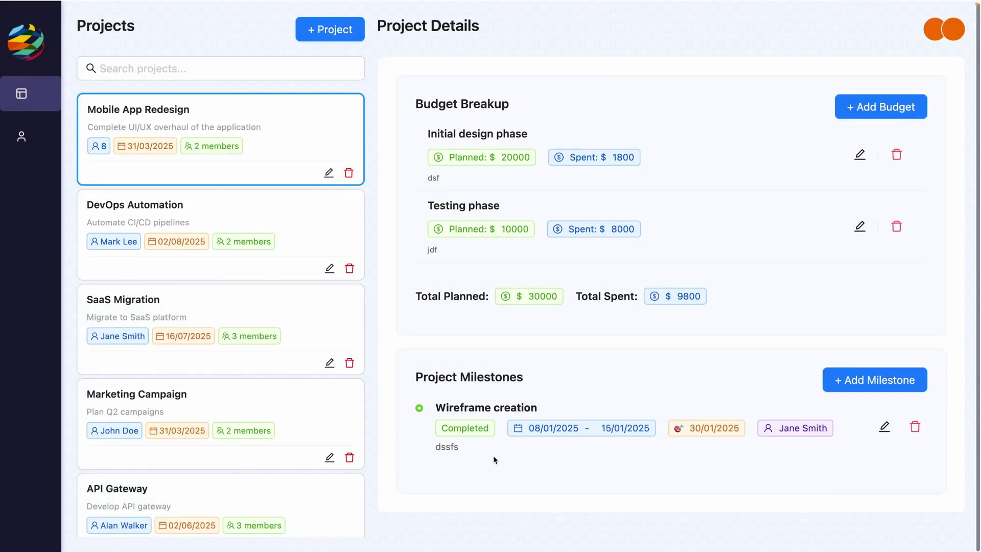
scroll(435, 453, "down", 2)
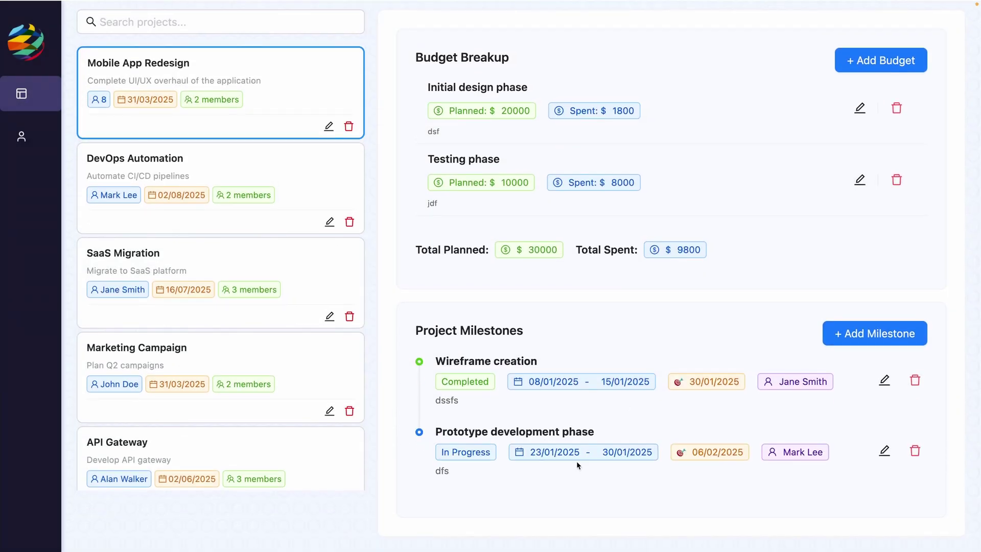
scroll(639, 429, "up", 1)
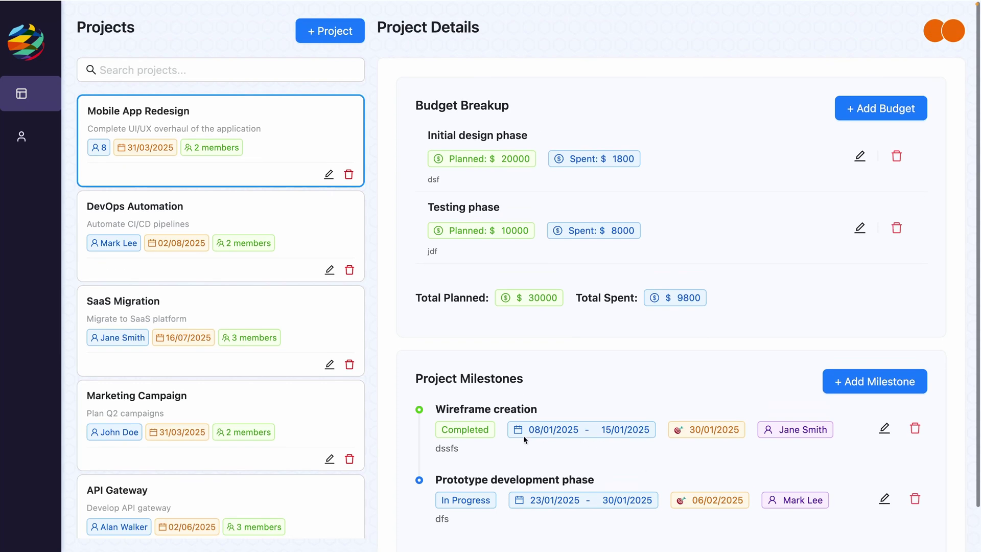
scroll(543, 373, "down", 1)
scroll(521, 349, "up", 1)
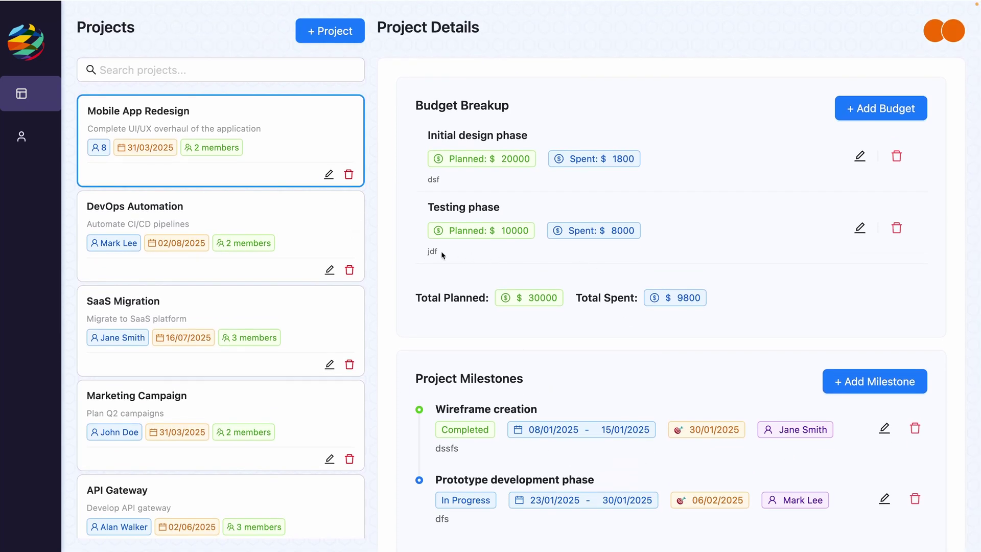
Step: Retitle the project 'Mobile App Redesign changed' from the title suggestions and save it
left_click(330, 175)
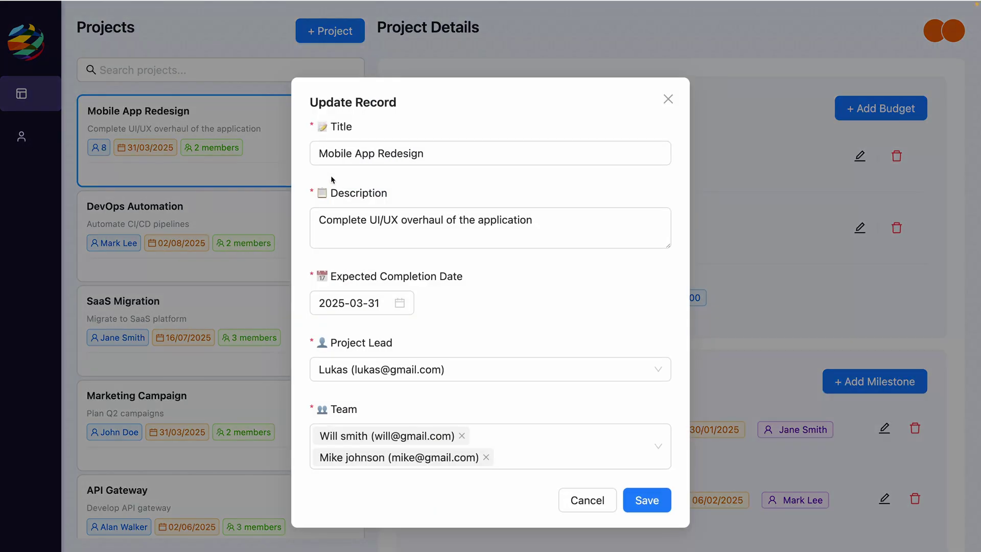
left_click(478, 155)
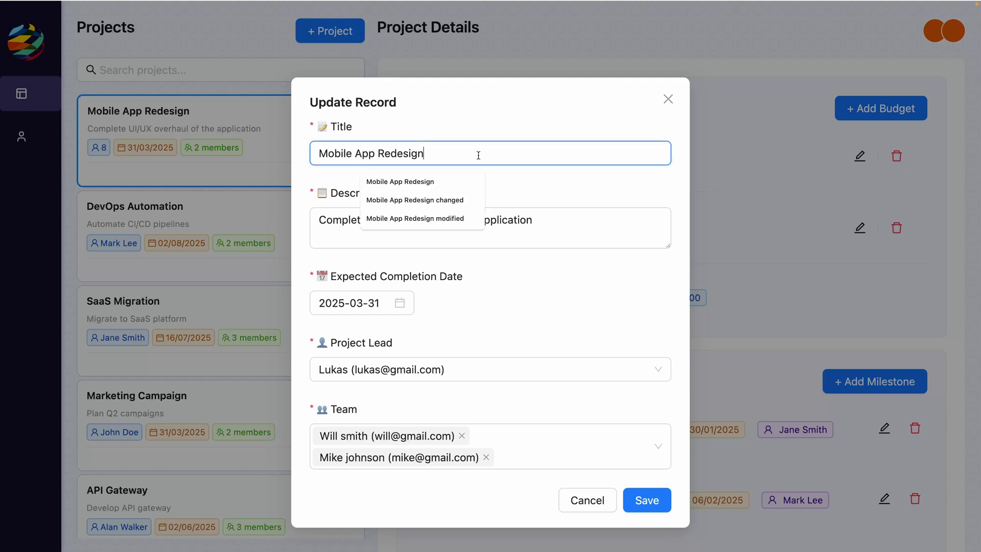
left_click(456, 206)
left_click(646, 500)
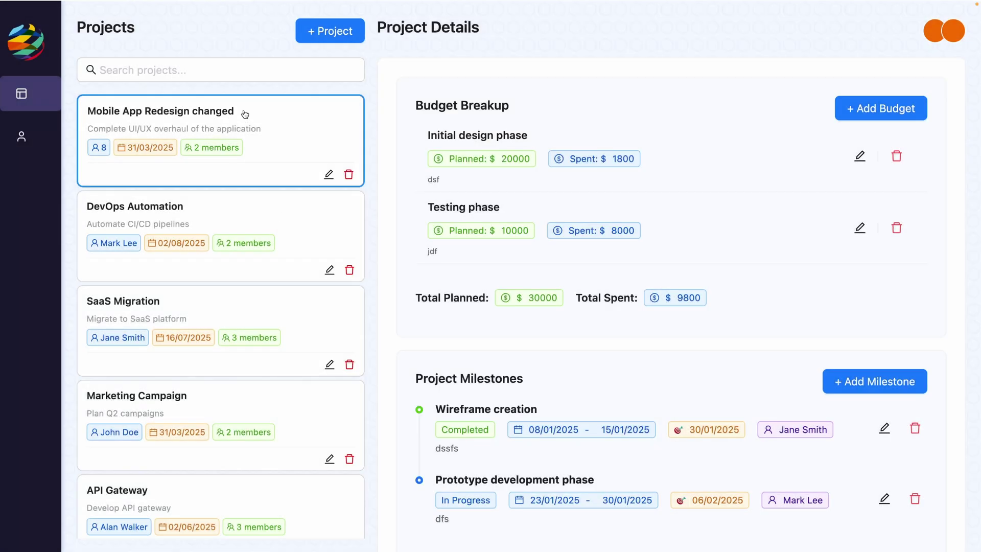
left_click_drag(244, 114, 85, 115)
left_click_drag(241, 114, 88, 117)
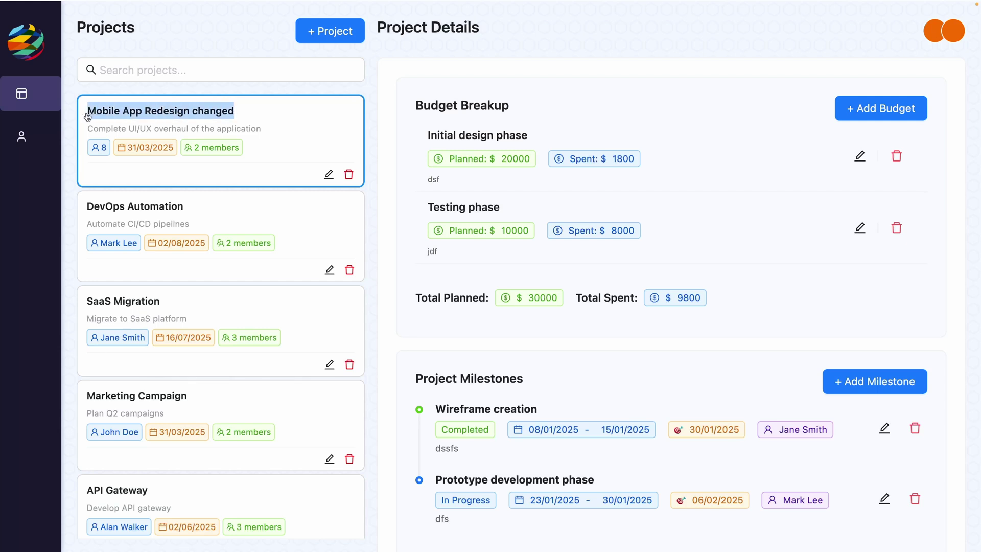
scroll(377, 161, "down", 1)
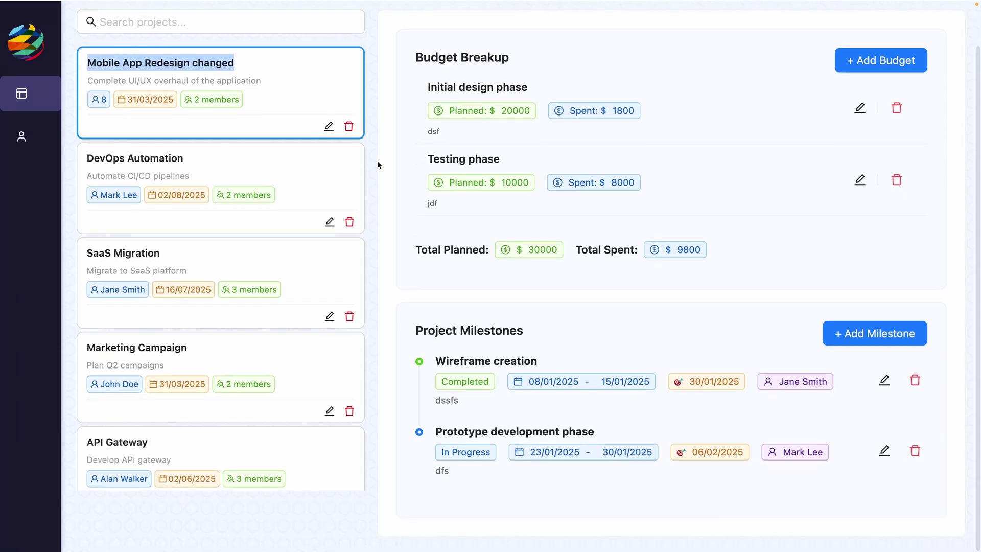
scroll(378, 160, "up", 1)
scroll(392, 153, "down", 1)
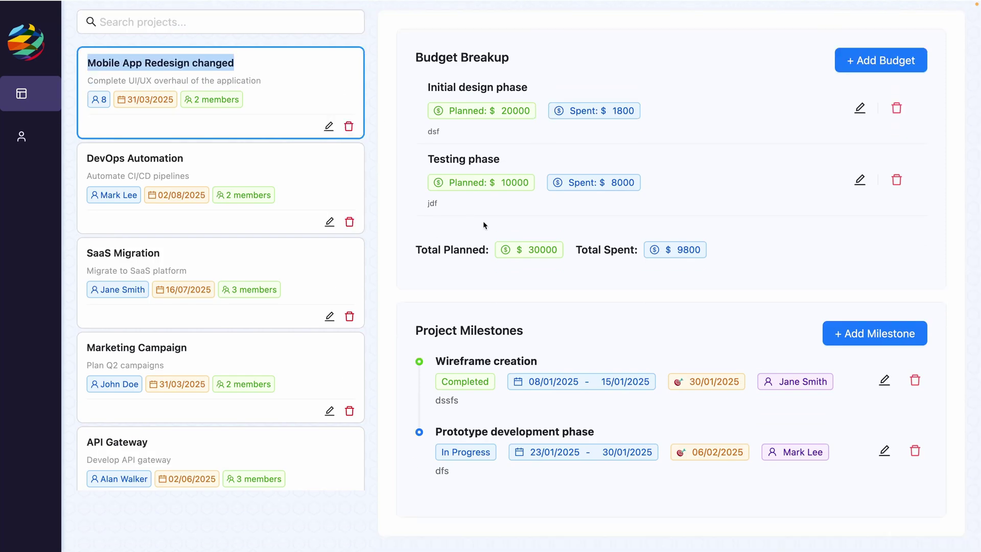
scroll(407, 176, "up", 1)
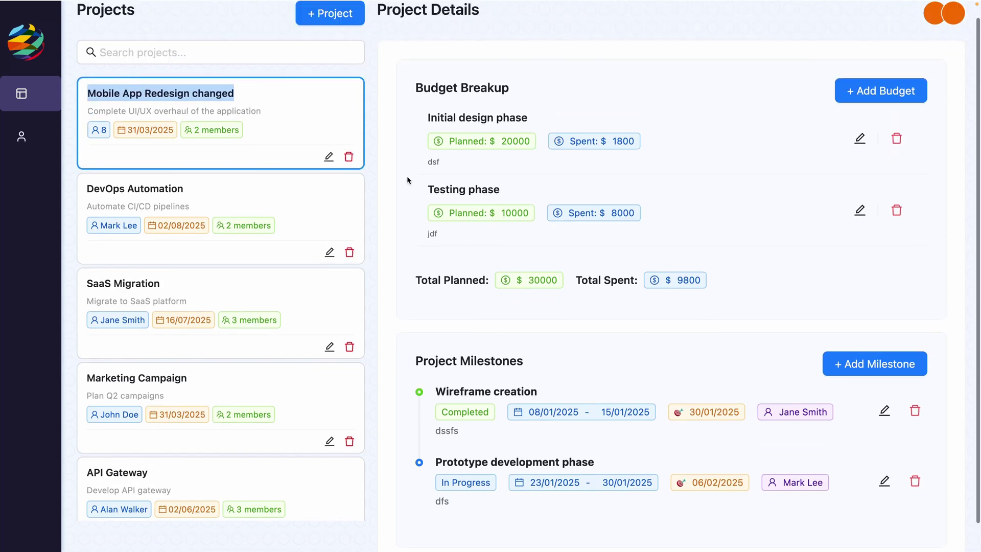
Step: Remove the DevOps Automation project and confirm the deletion
left_click(348, 257)
left_click(610, 176)
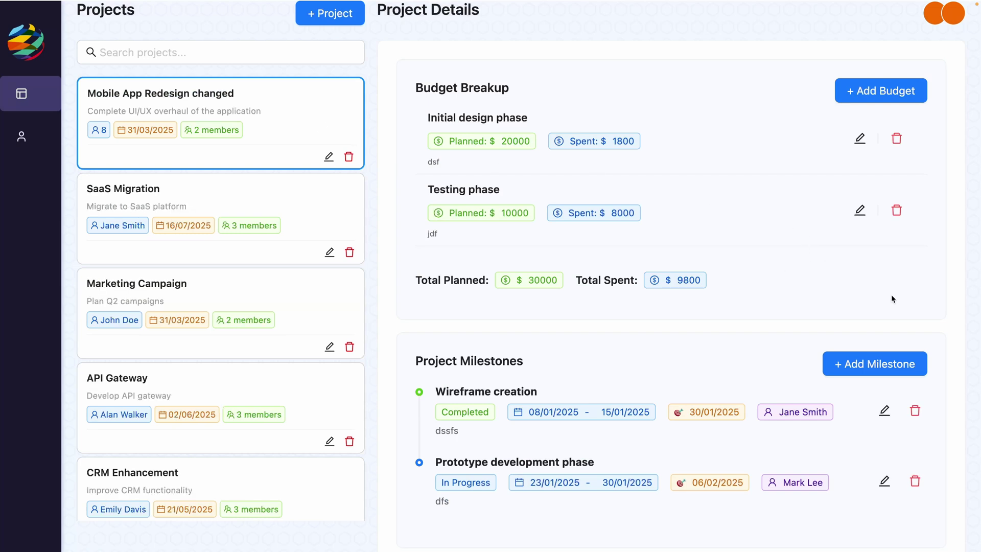
Step: Change the Testing phase budget's actual spent amount to 12000
left_click(860, 211)
left_click_drag(345, 303, 293, 305)
type("12000")
left_click(647, 428)
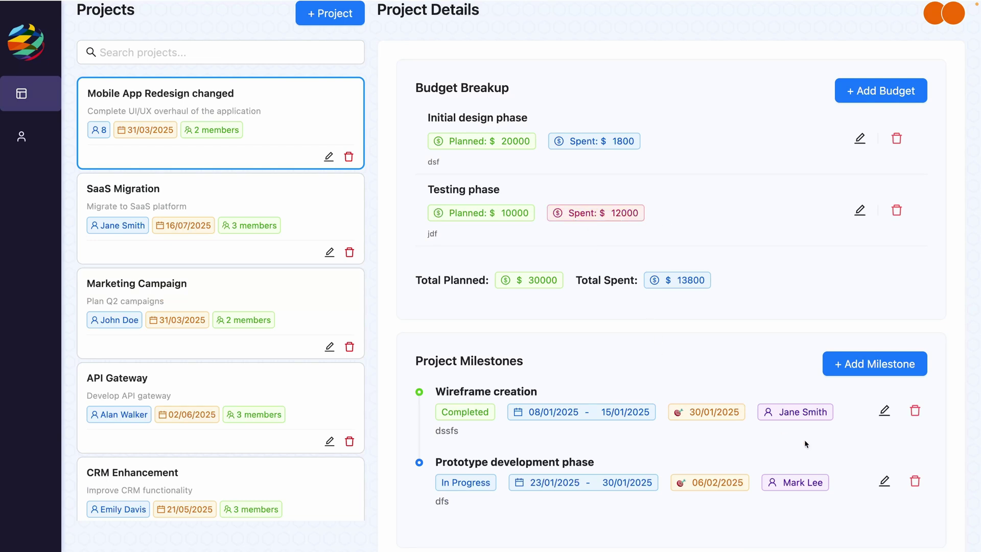
Step: Set the Prototype development phase milestone's status to Delayed
left_click(884, 481)
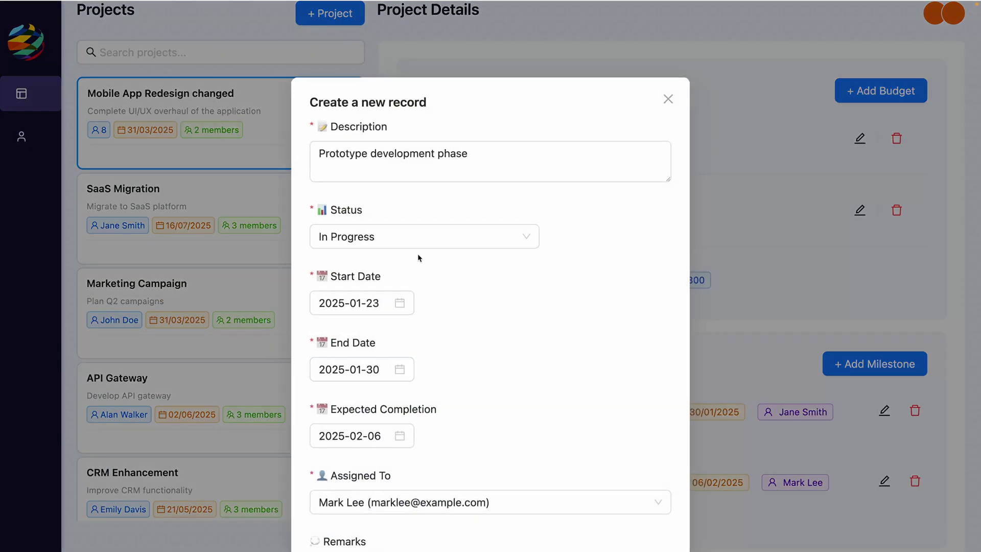
left_click(418, 238)
left_click(376, 340)
scroll(535, 467, "down", 2)
left_click(647, 508)
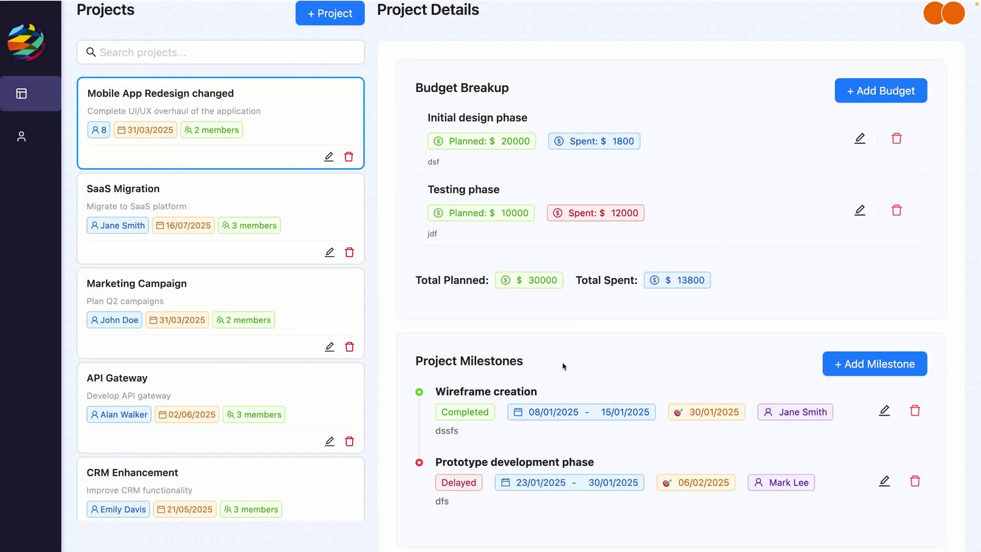
Step: Open the Users page from the sidebar, then bring up the browser's tab list
left_click(32, 140)
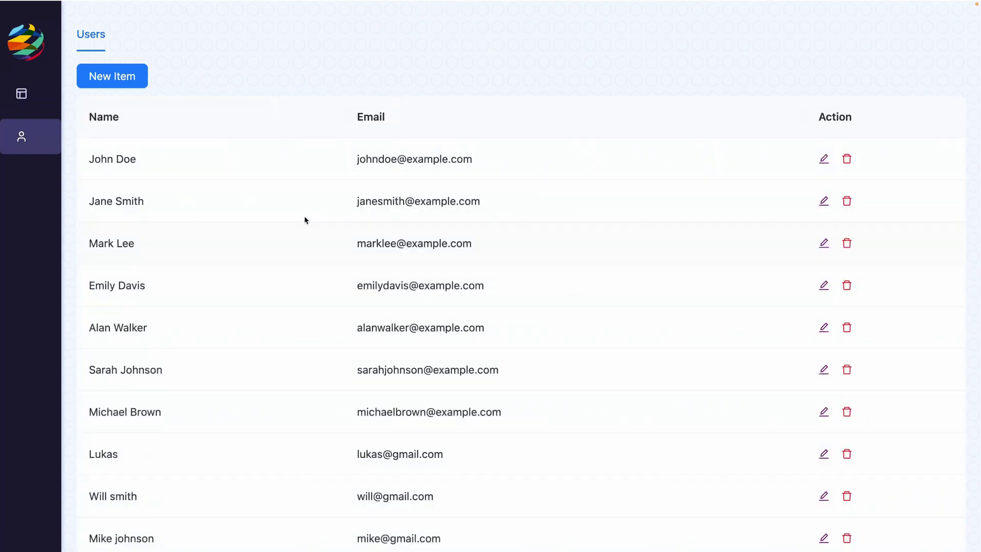
scroll(376, 339, "down", 2)
scroll(456, 339, "up", 2)
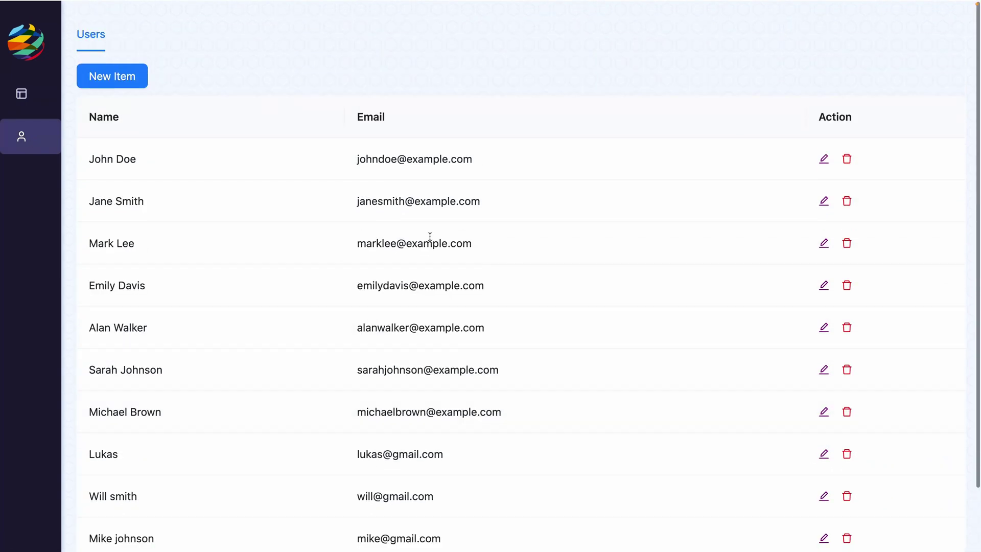
scroll(306, 261, "down", 2)
scroll(207, 222, "up", 2)
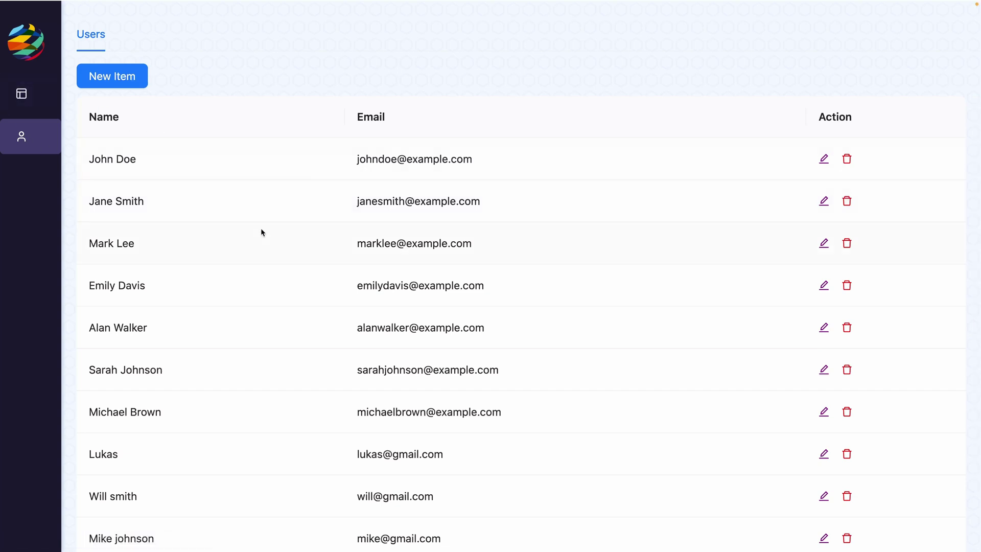
key("super+s")
left_click(44, 126)
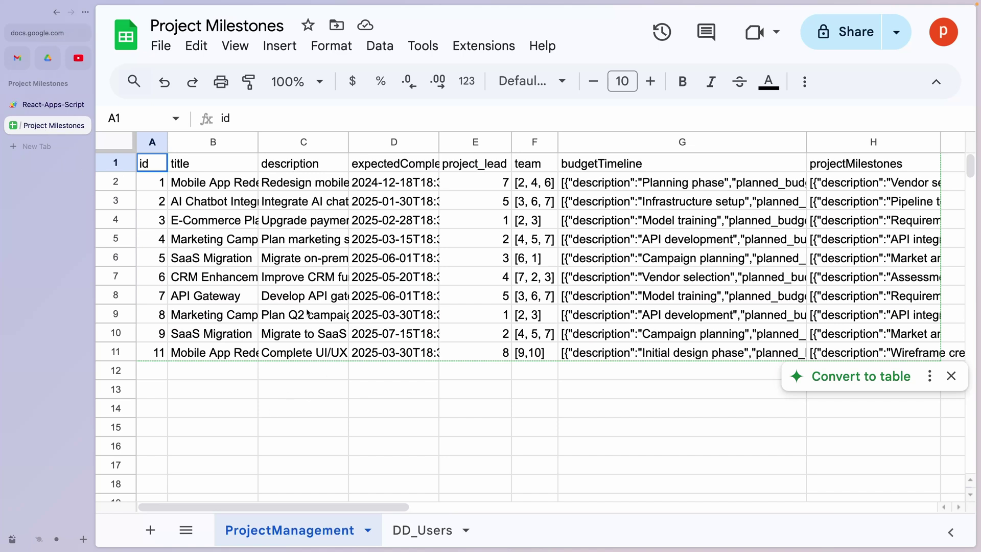
scroll(308, 310, "down", 3)
scroll(335, 341, "up", 1)
scroll(335, 341, "up", 2)
left_click(366, 408)
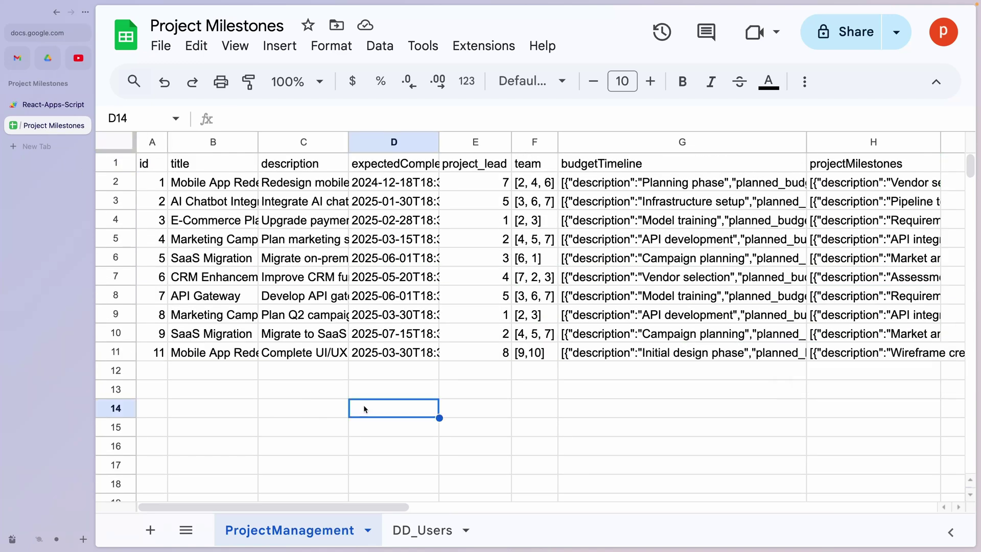
left_click(418, 544)
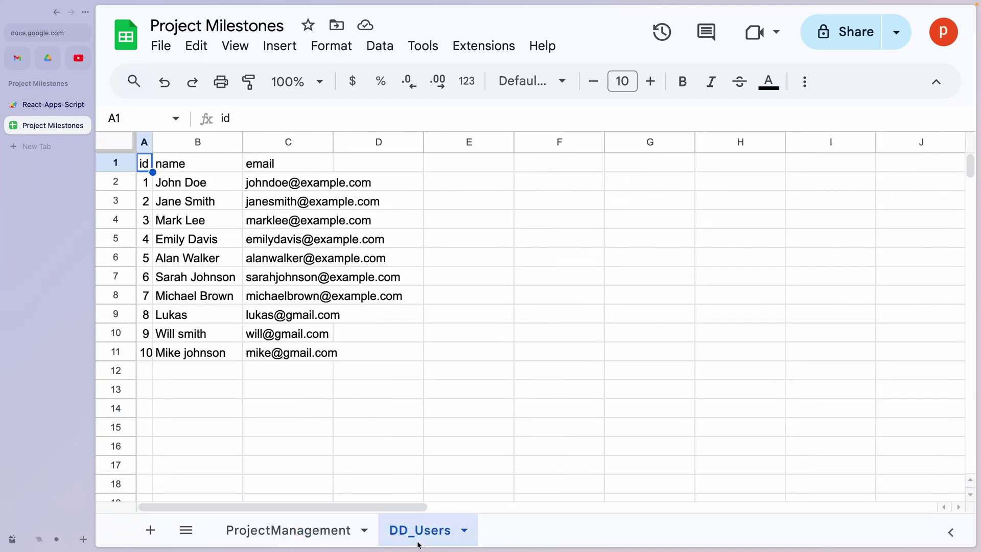
left_click(291, 537)
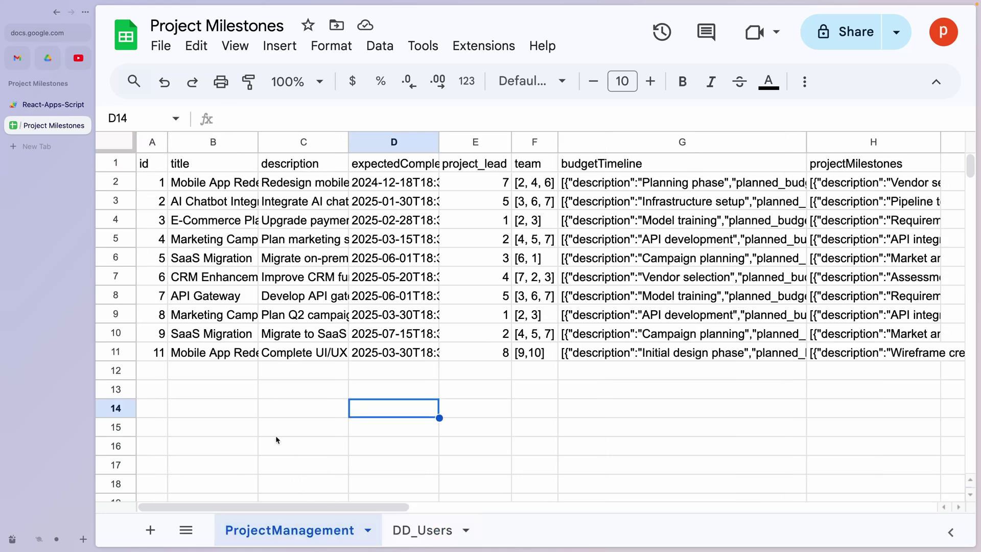
left_click(271, 415)
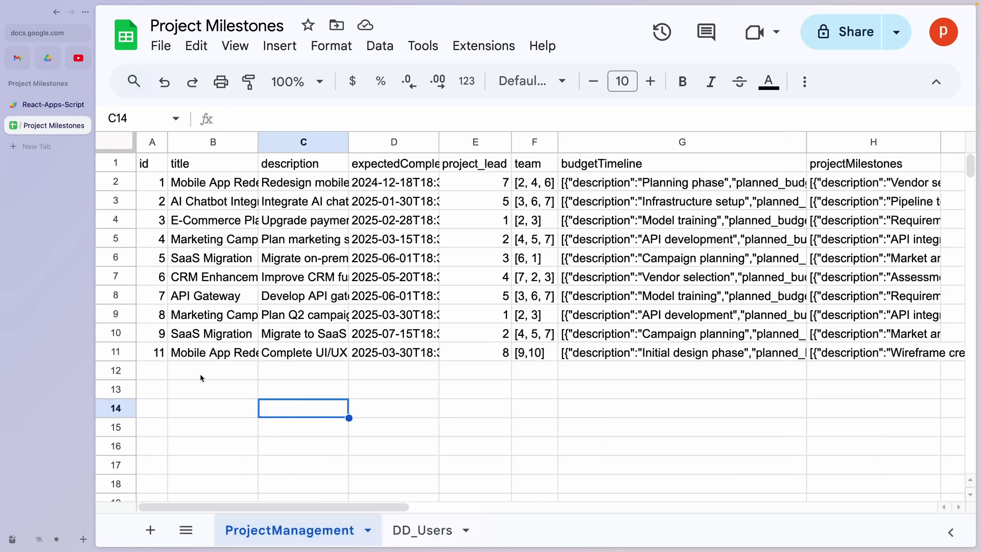
left_click(208, 395)
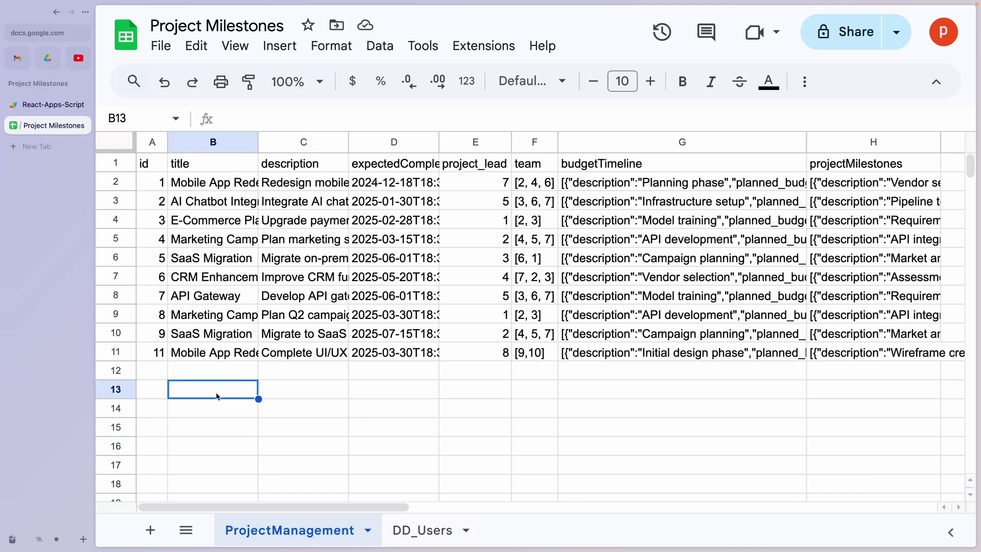
left_click(374, 444)
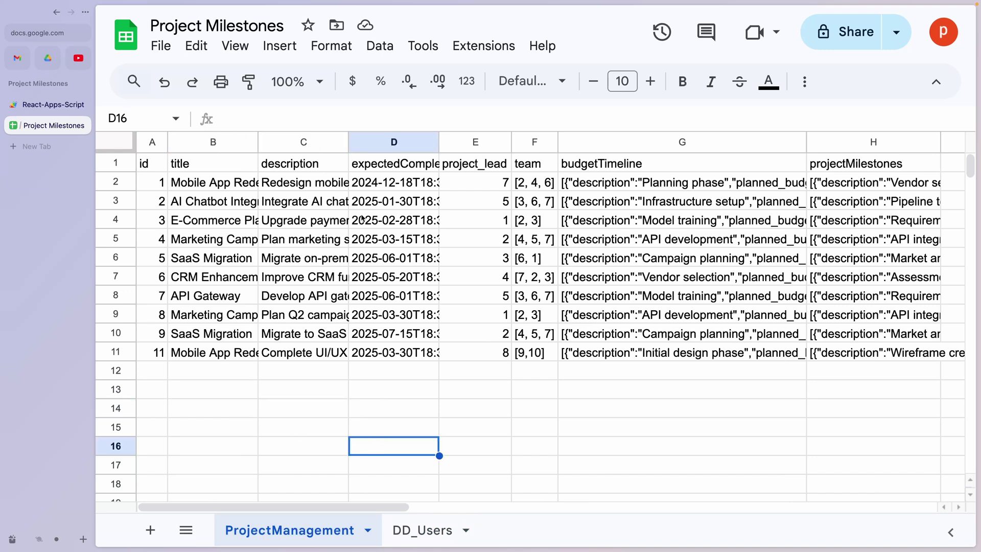
Step: Create 'Copy of Project Milestones' and open its GAS-React-CRUD APP Apps Script project
left_click(158, 46)
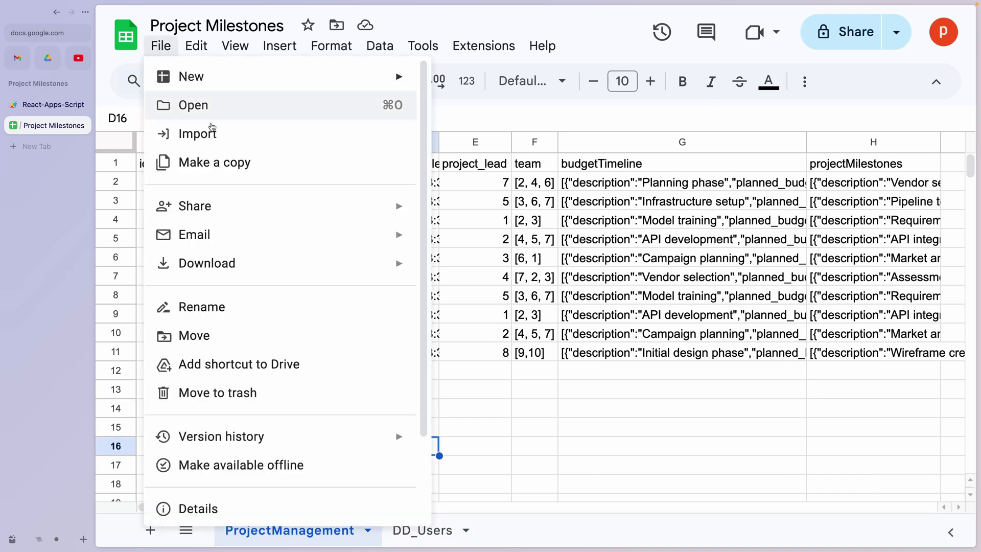
left_click(218, 163)
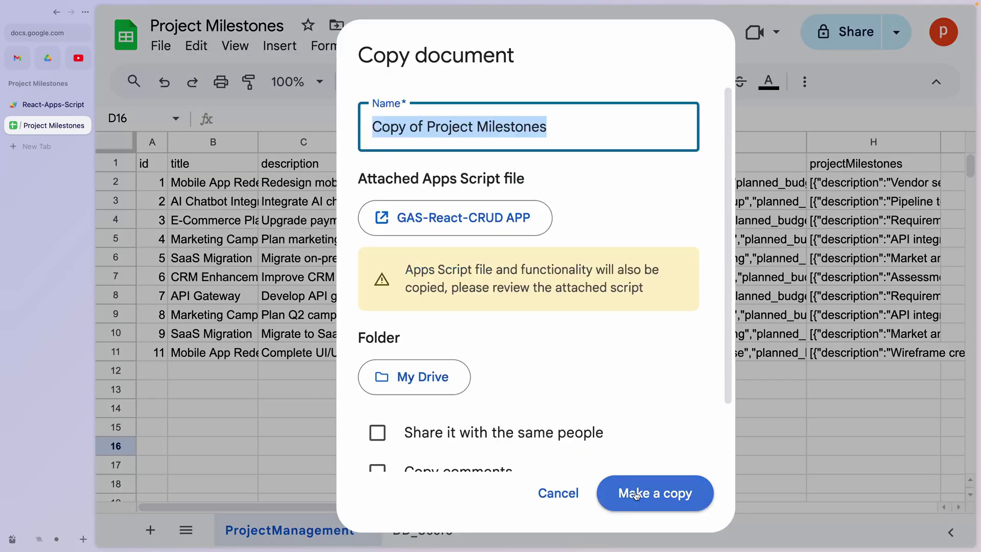
left_click(636, 495)
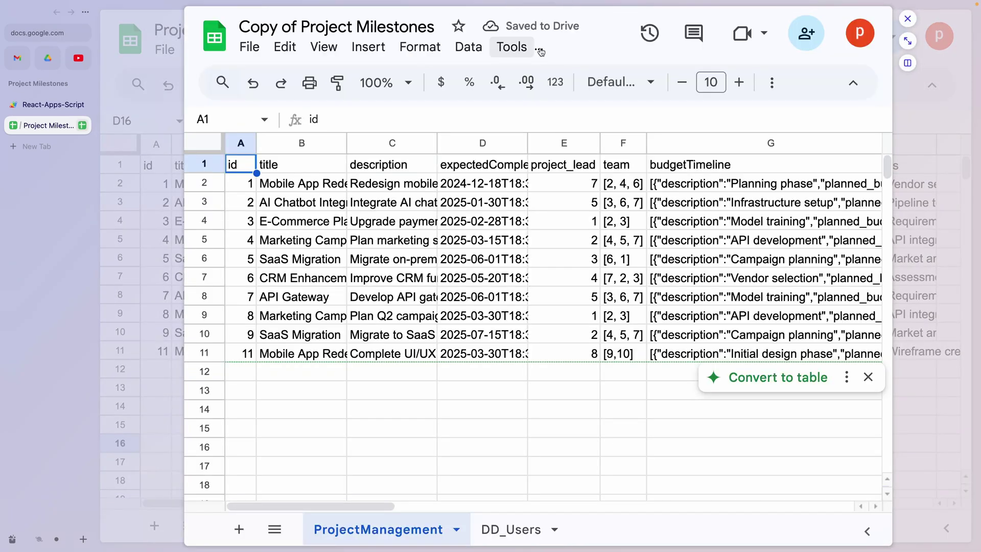
left_click(532, 48)
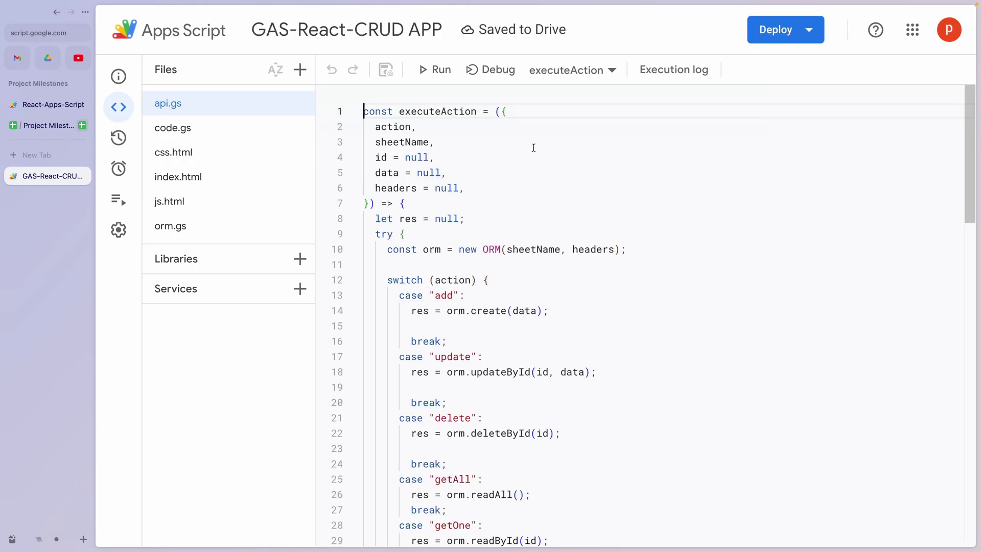
Step: Submit a new web app deployment described 'v-1' with access set to Only myself
left_click(788, 32)
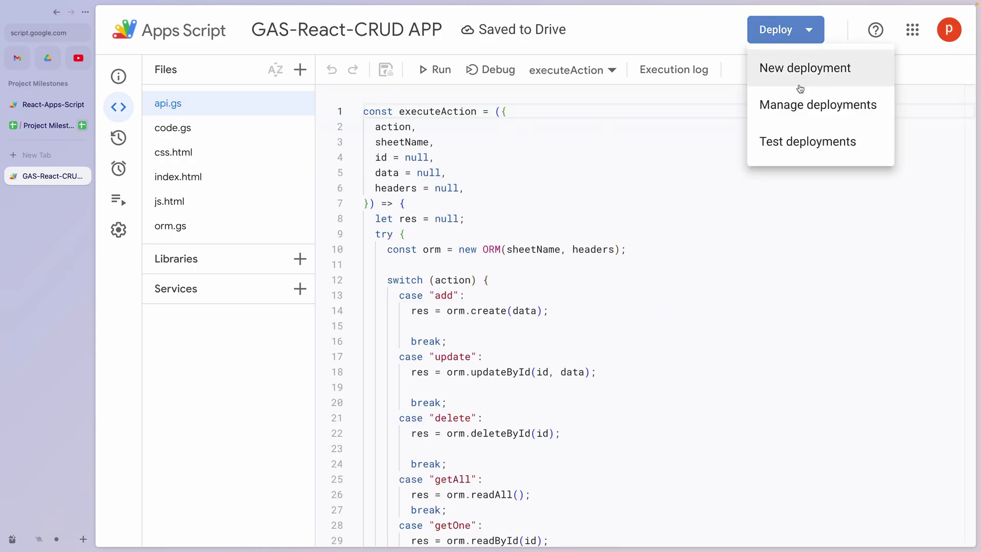
left_click(805, 68)
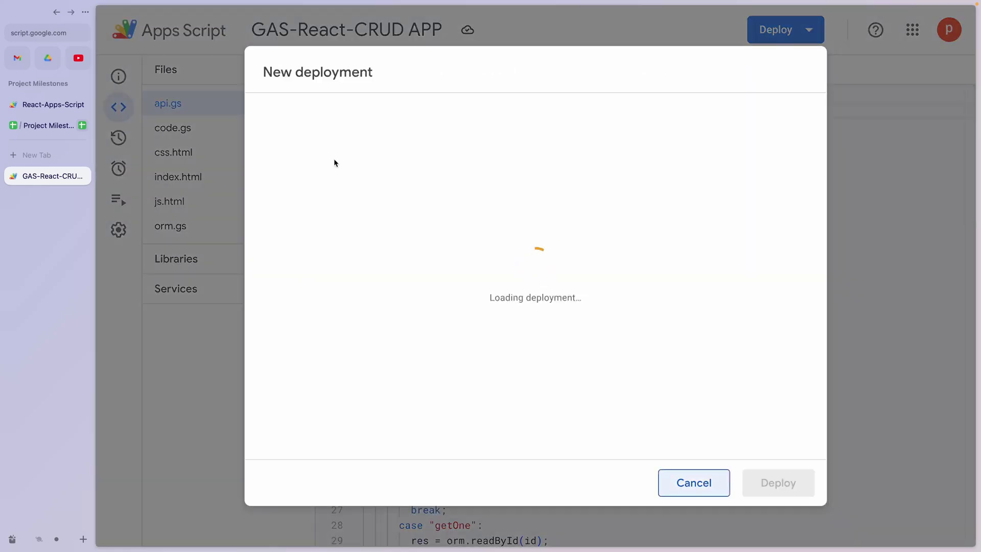
left_click(460, 185)
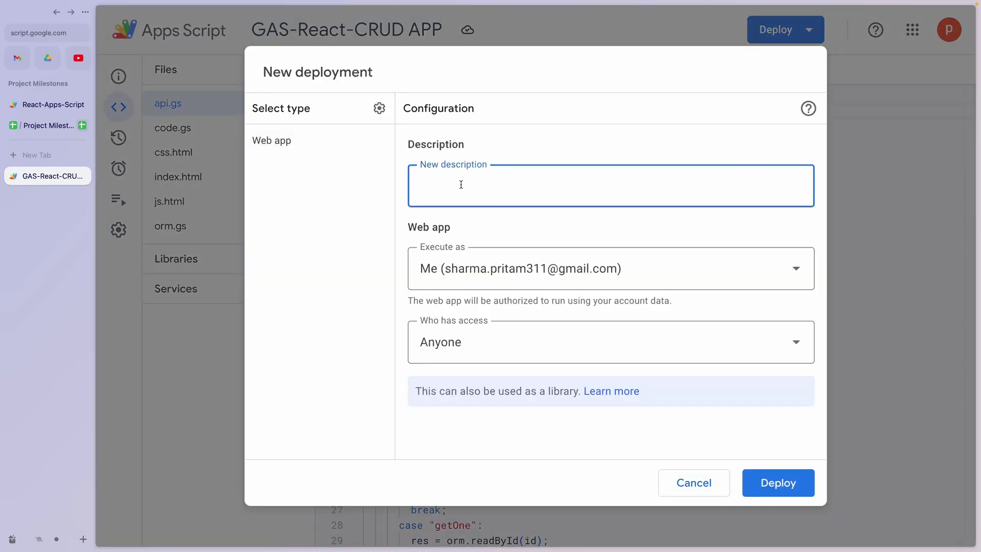
type("v-1")
left_click(495, 273)
left_click(493, 312)
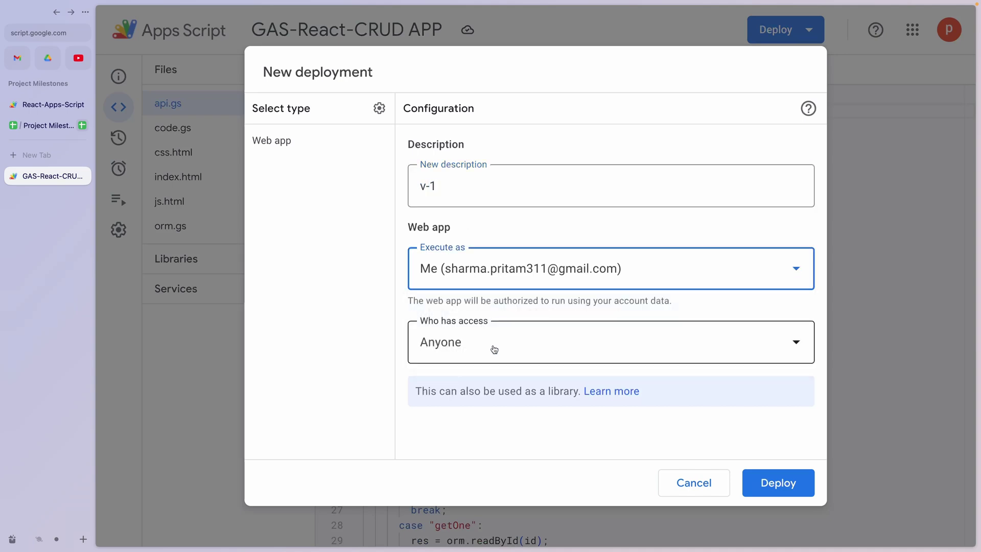
left_click(493, 350)
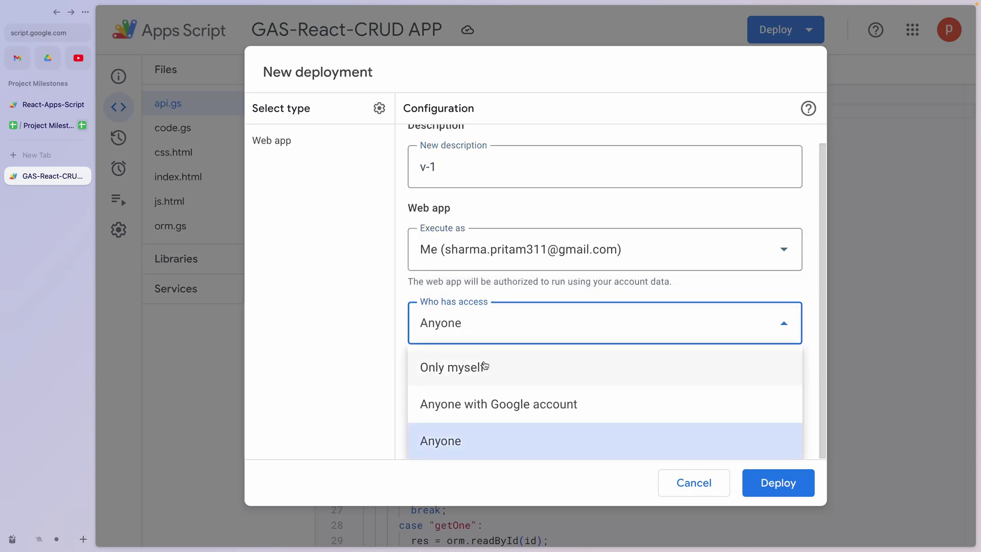
left_click(484, 363)
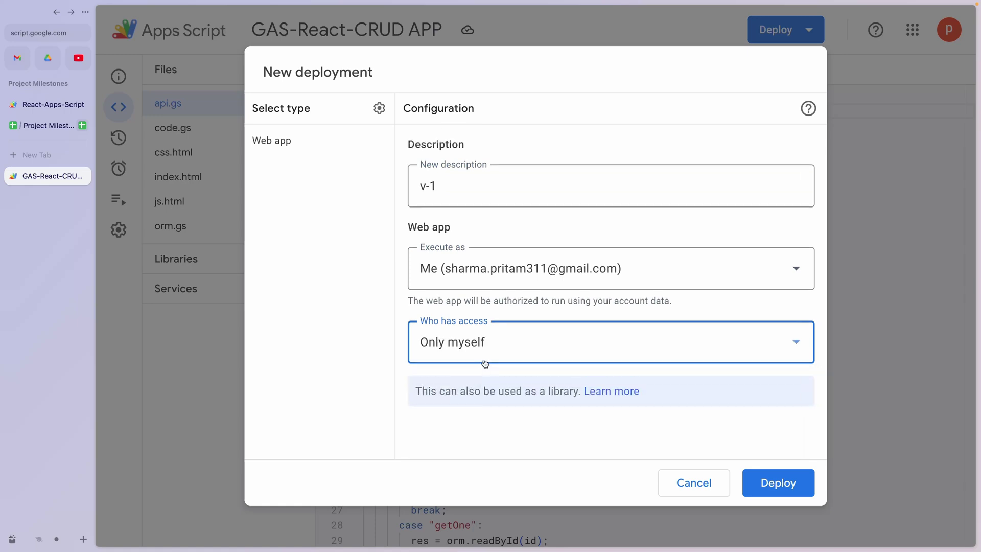
left_click(757, 484)
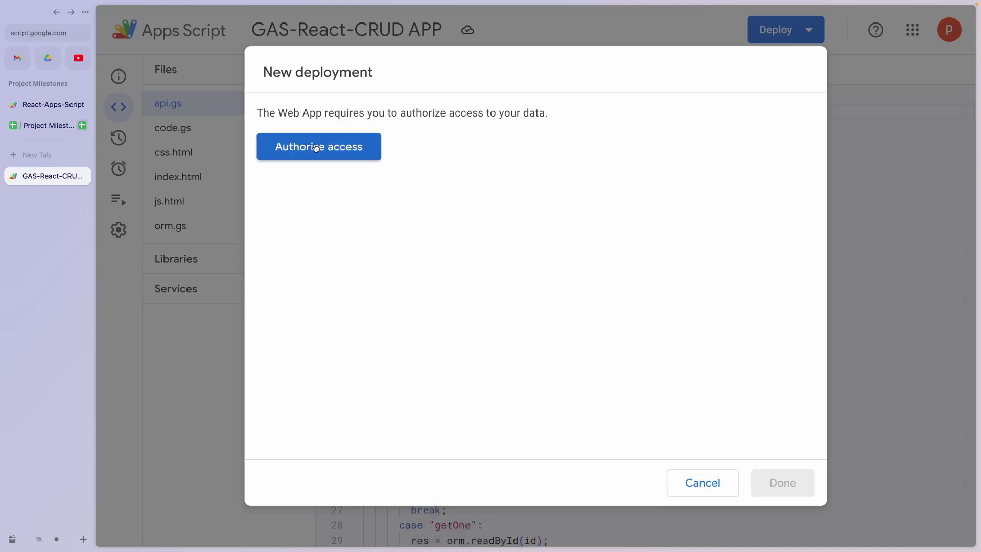
Step: Authorize data access with your account, proceeding past the unsafe-app warning and allowing access
left_click(314, 147)
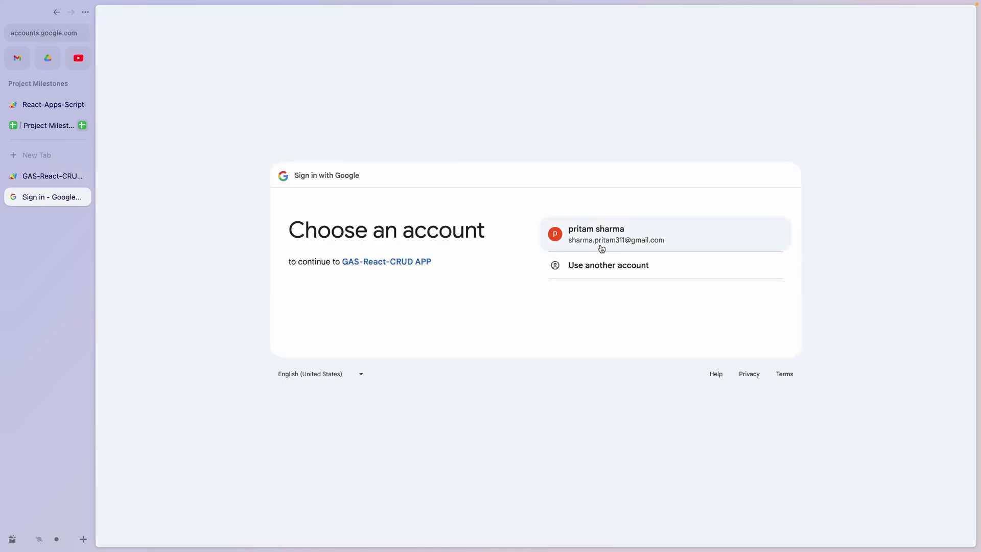
left_click(599, 243)
left_click(388, 196)
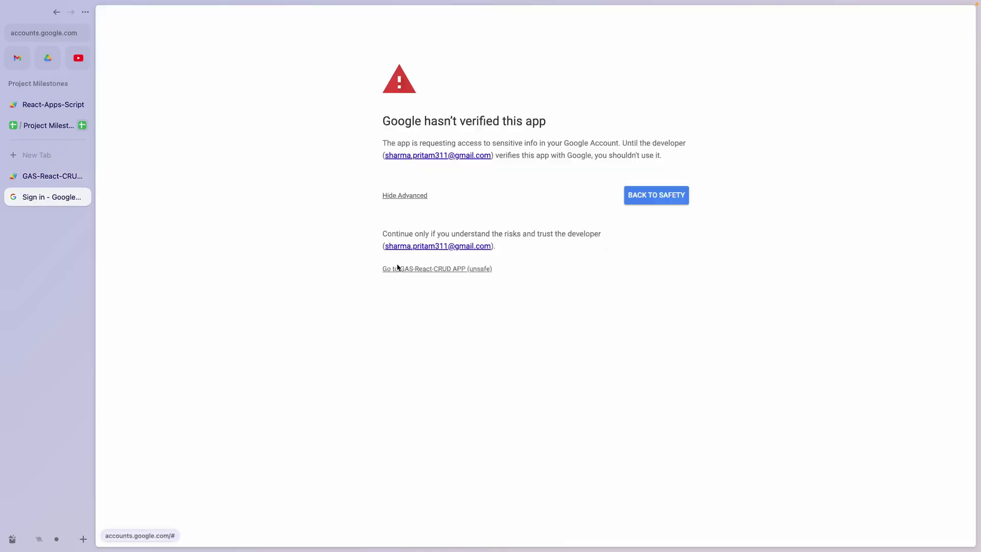
left_click(403, 269)
left_click(706, 391)
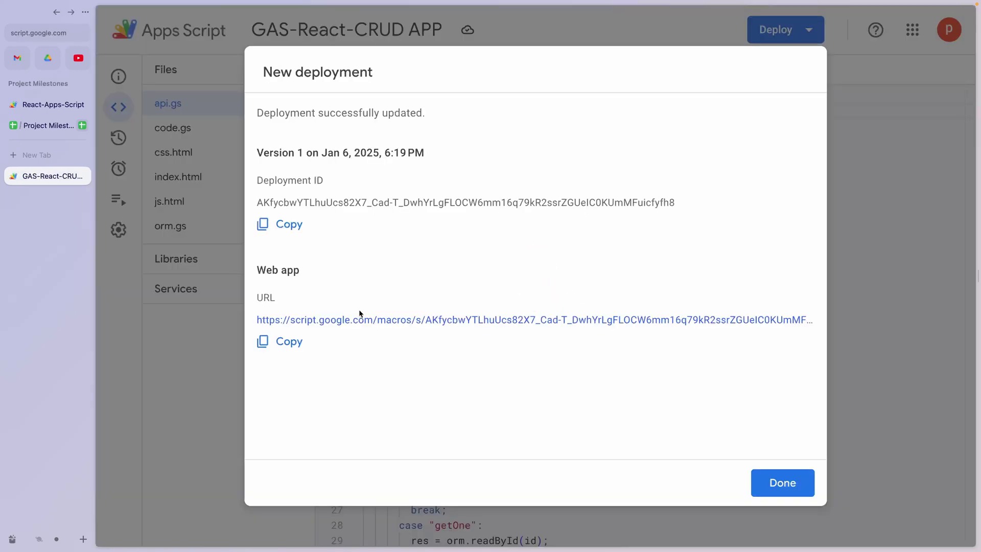
Step: Open the deployed app and view six project cards, ending on AI Chatbot Integration
left_click(308, 320)
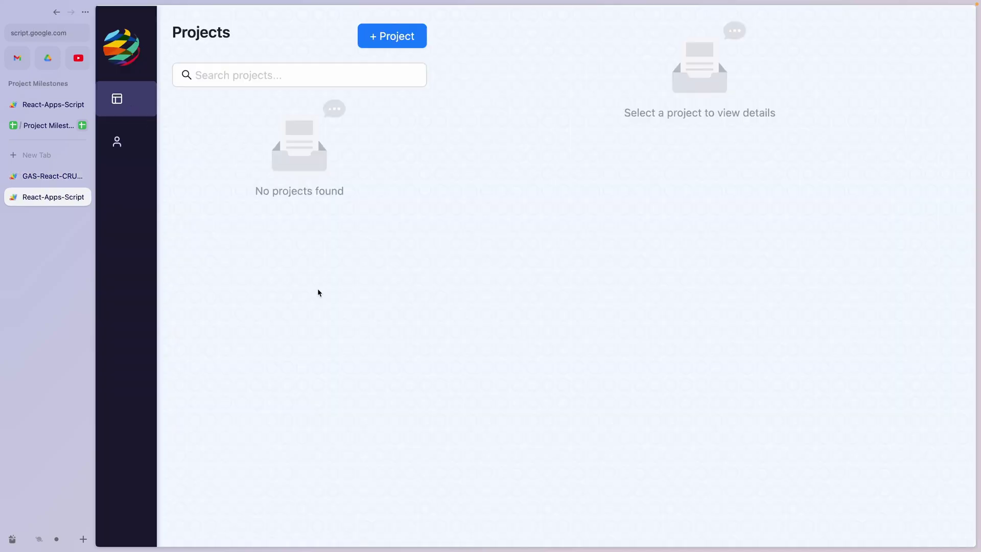
scroll(304, 299, "down", 2)
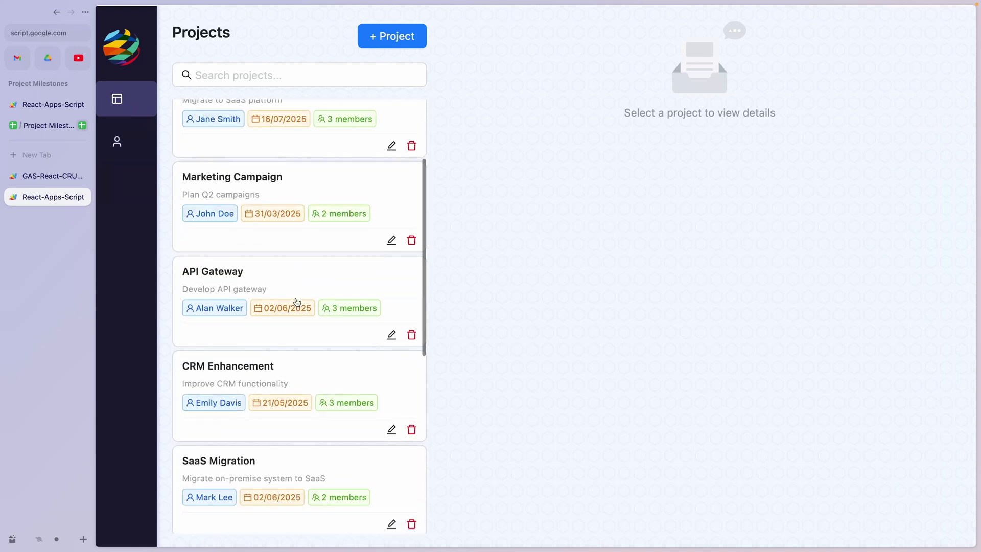
scroll(296, 305, "down", 10)
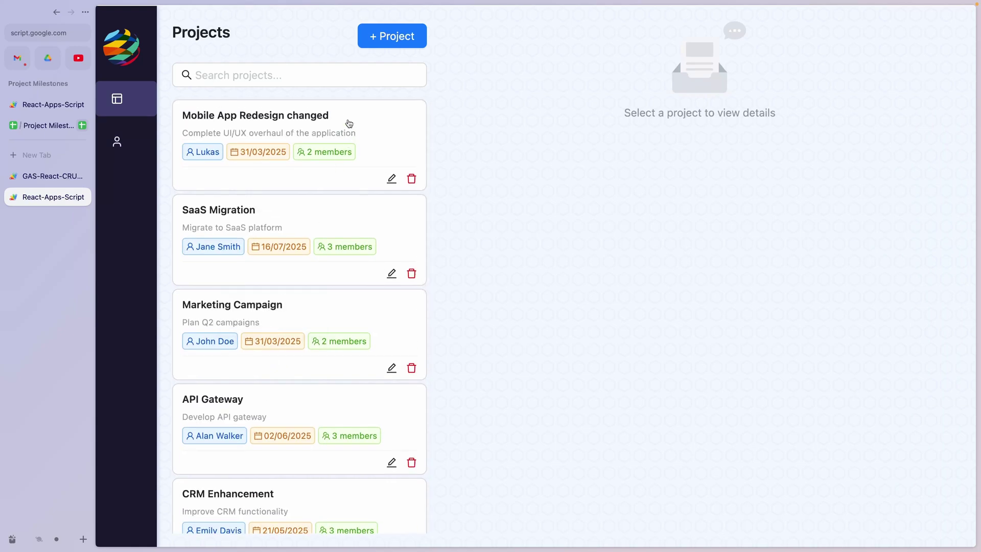
left_click(348, 123)
left_click(373, 212)
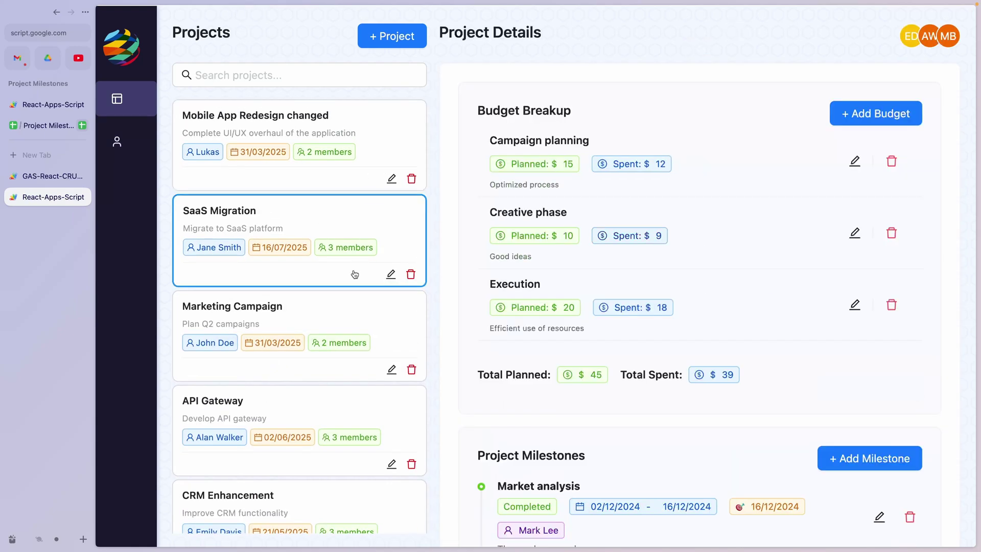
left_click(346, 306)
scroll(342, 330, "down", 1)
scroll(343, 330, "down", 1)
left_click(341, 310)
left_click(314, 410)
scroll(283, 345, "down", 10)
left_click(346, 396)
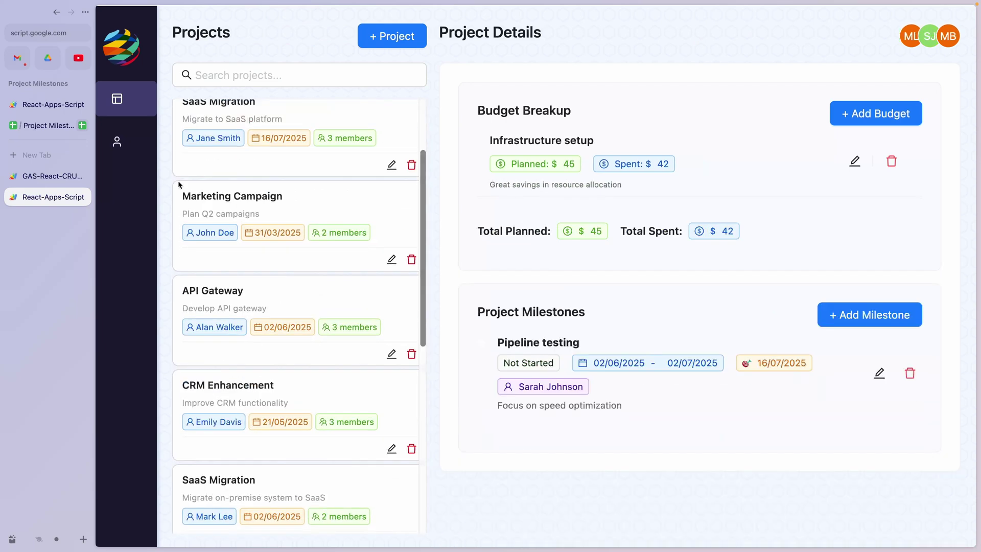